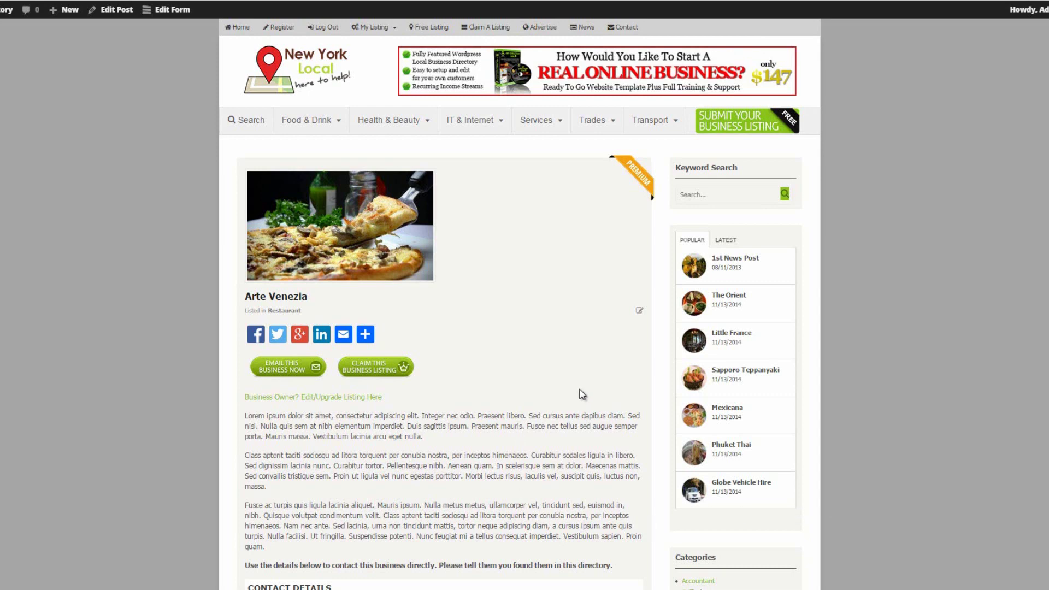
- View the phone contact details on the Arte Venezia listing page
scroll(582, 392, down, 2)
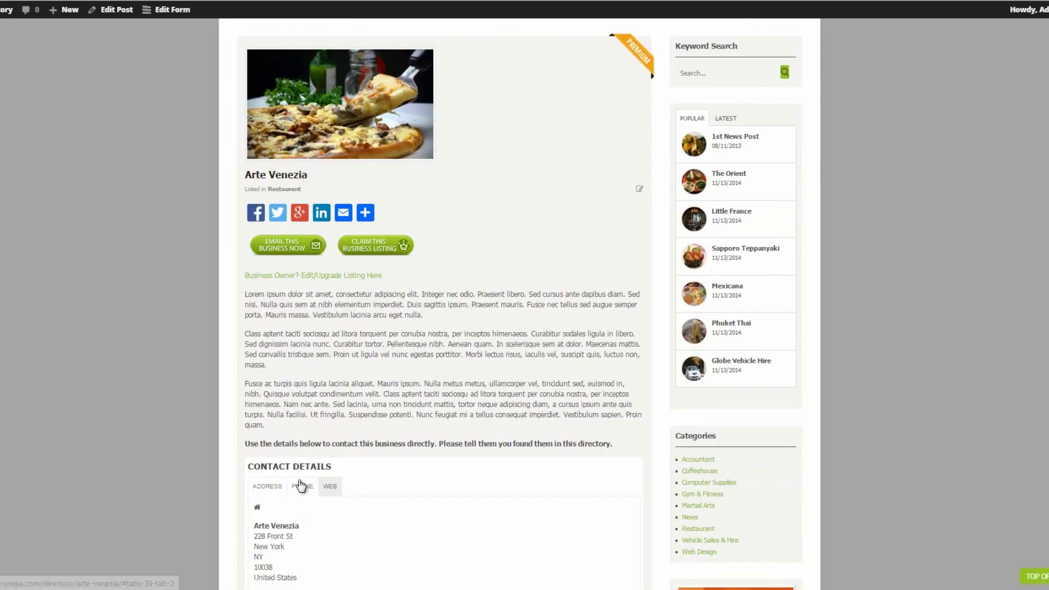
click(301, 486)
scroll(585, 382, down, 2)
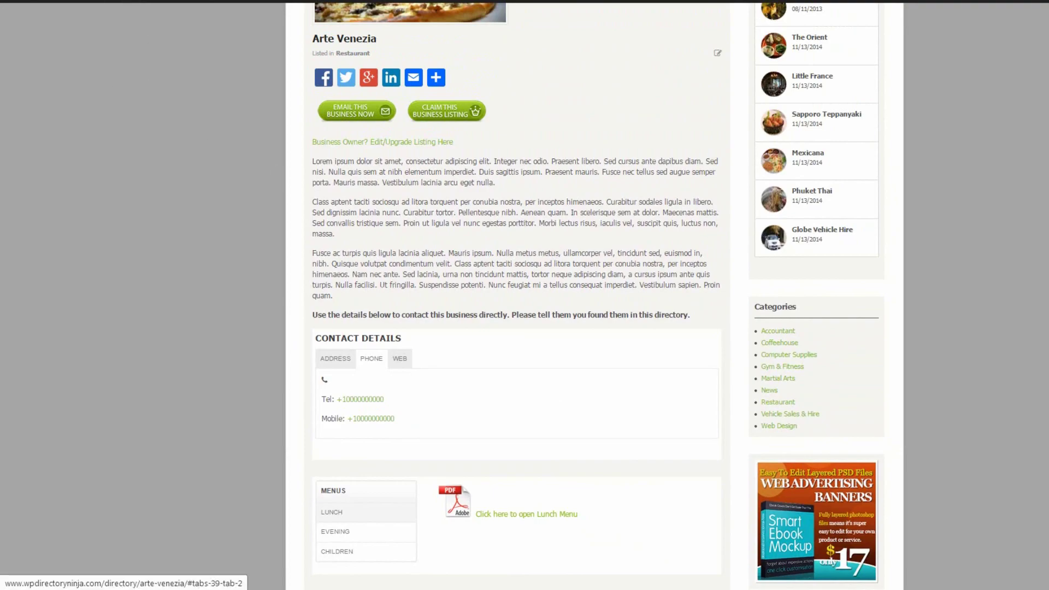
- Open the Directory Submission Form for editing in the site's admin area
click(92, 1)
mouse_move(40, 193)
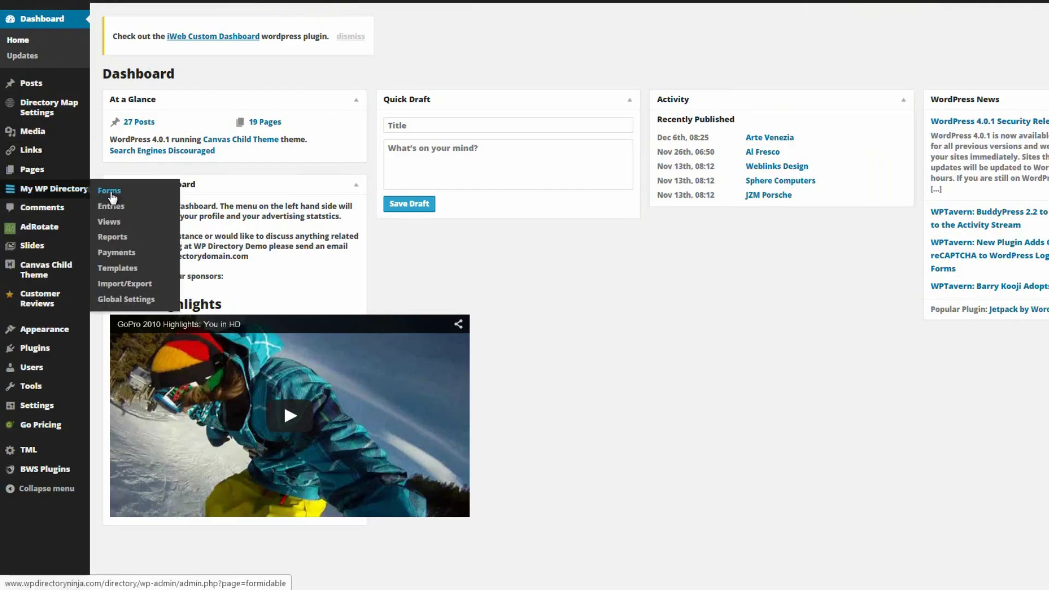
click(109, 191)
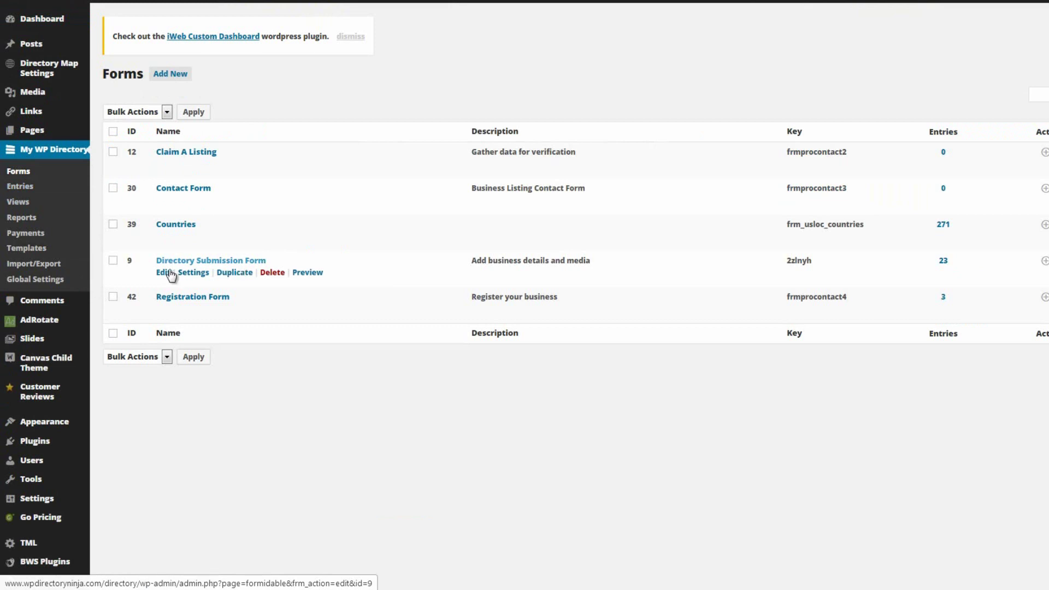
click(166, 274)
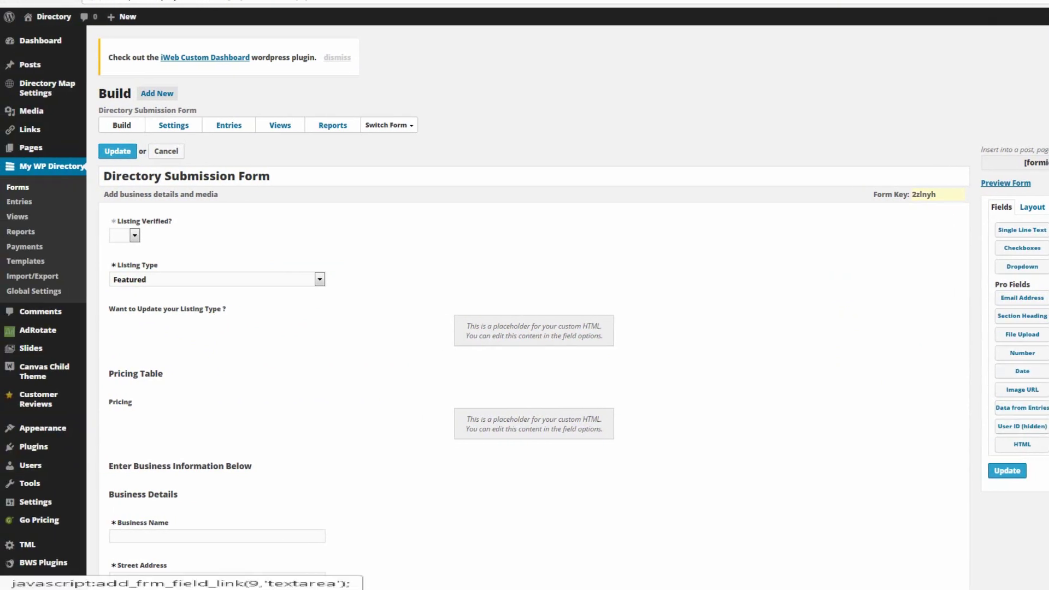
- Add a Phone Number field to the form between Business Telephone Number and Mobile Phone Number
scroll(525, 306, down, 10)
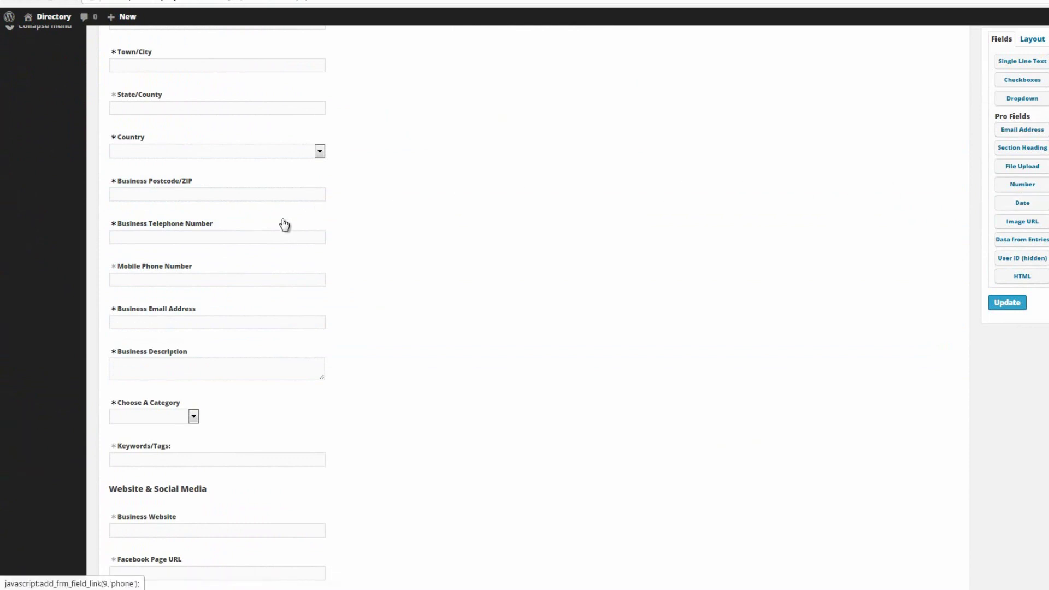
drag(244, 210, 181, 256)
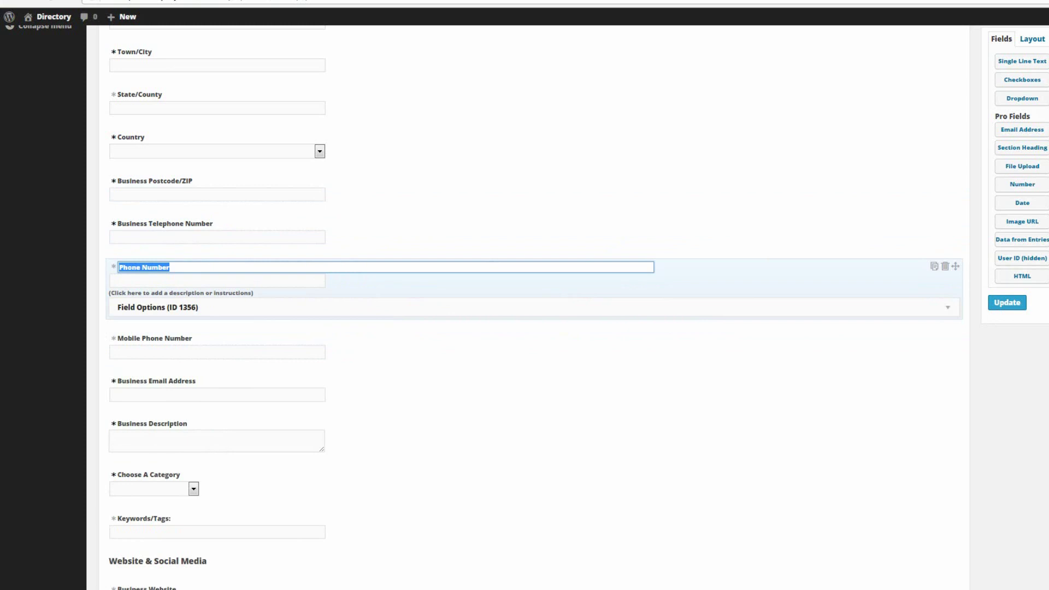
scroll(453, 487, down, 20)
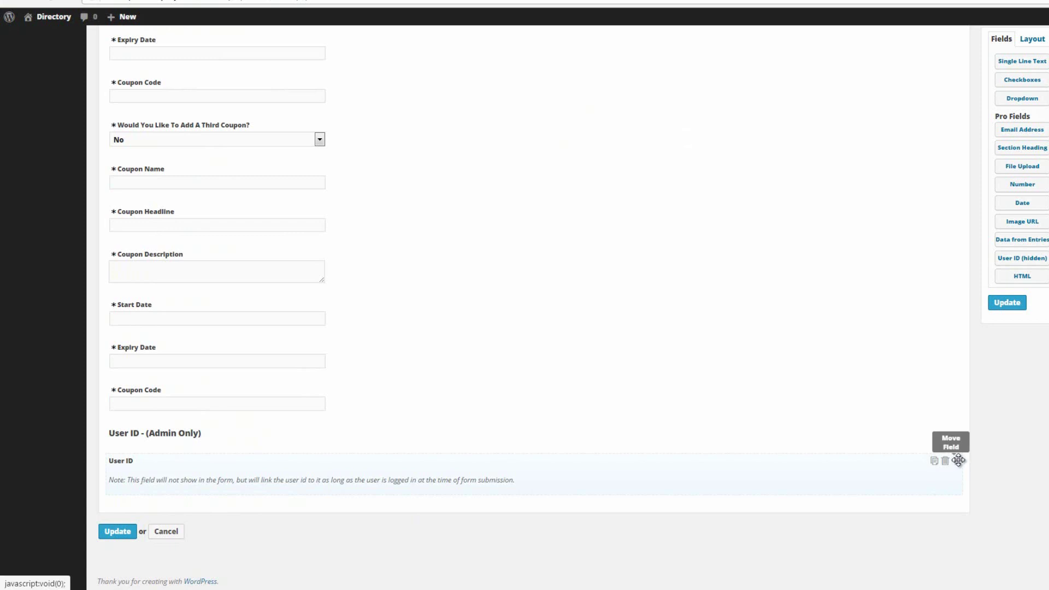
scroll(533, 306, up, 15)
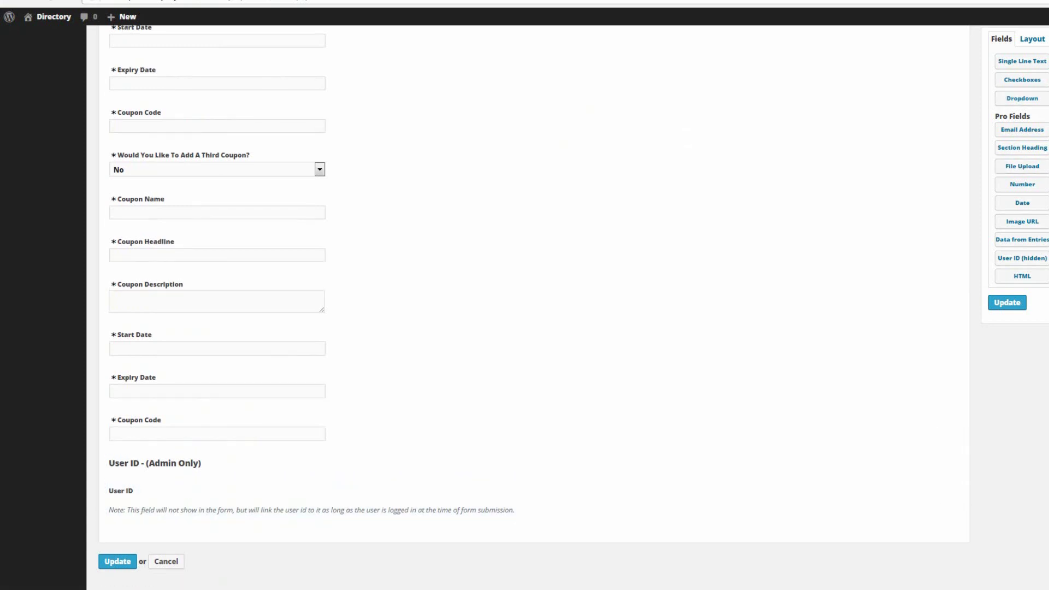
scroll(168, 208, up, 6)
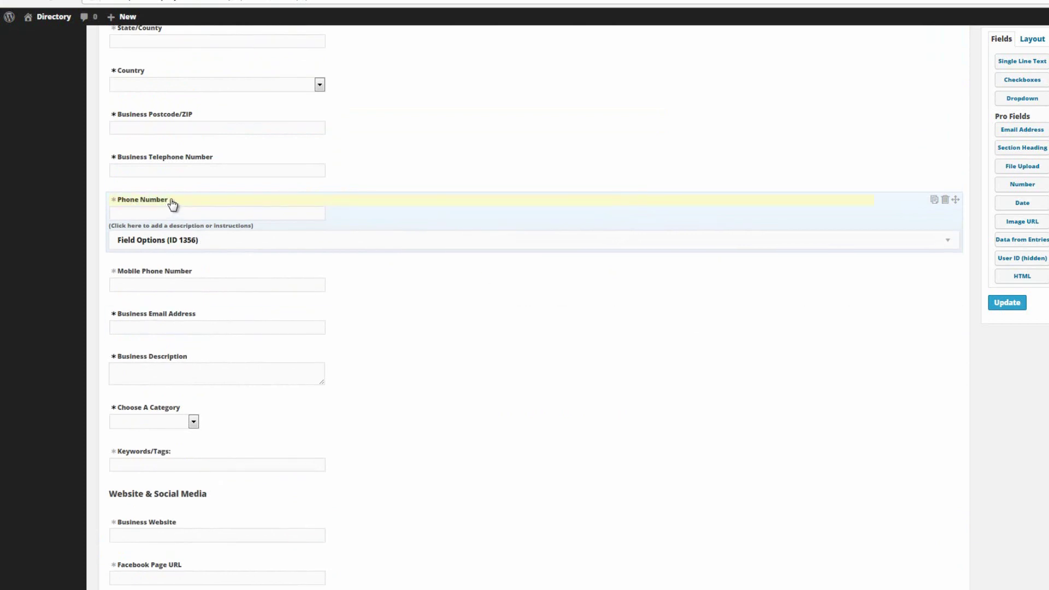
- Rename the new Phone Number field's label to "Free Phone Number"
click(172, 205)
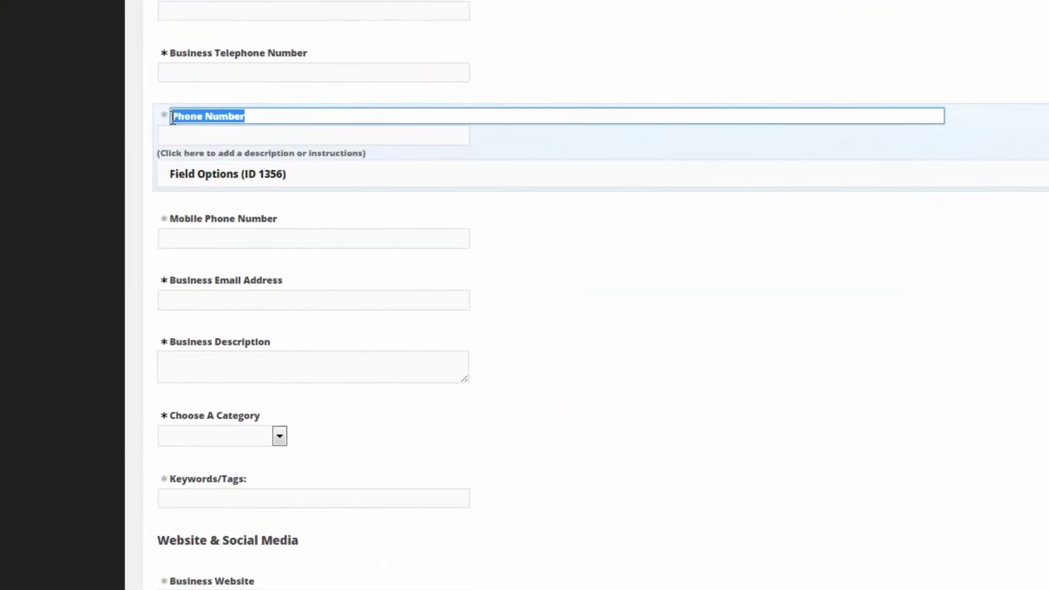
click(173, 118)
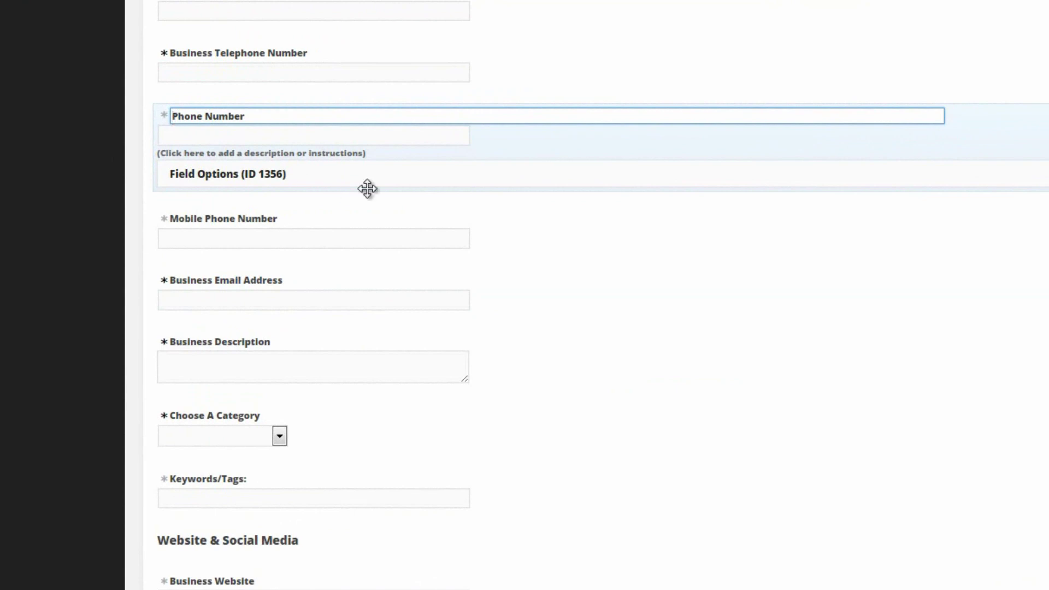
text(Free)
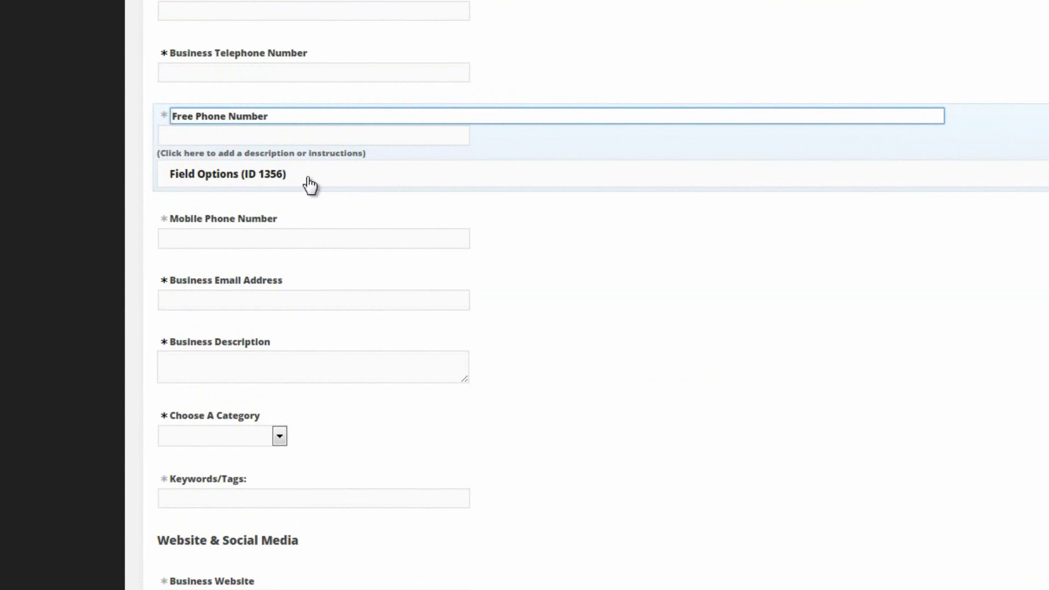
- Set the Free Phone Number field's description to "(Add your freephone number here)"
click(386, 155)
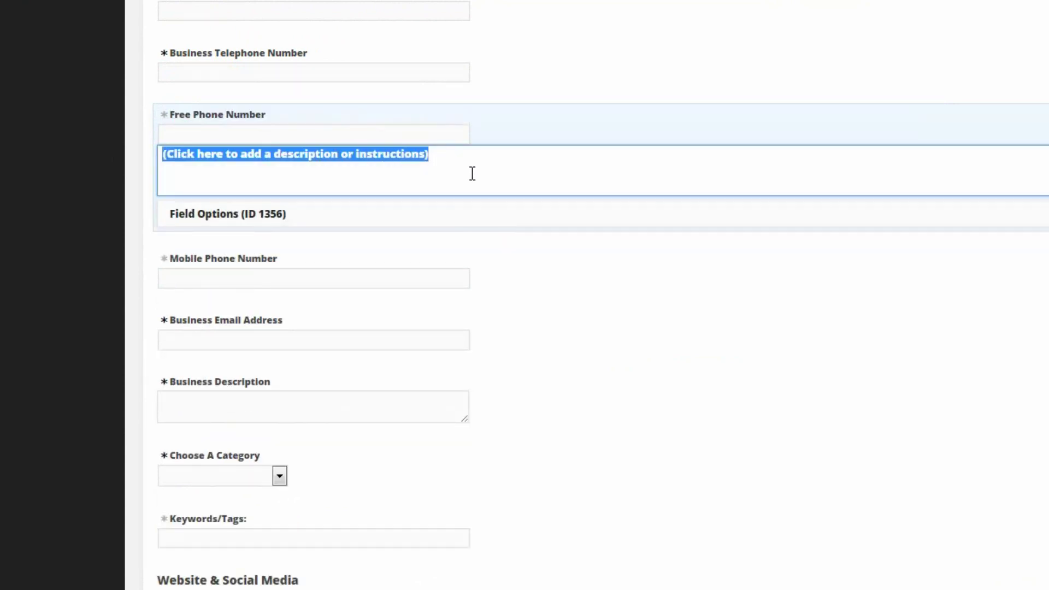
text((Add)
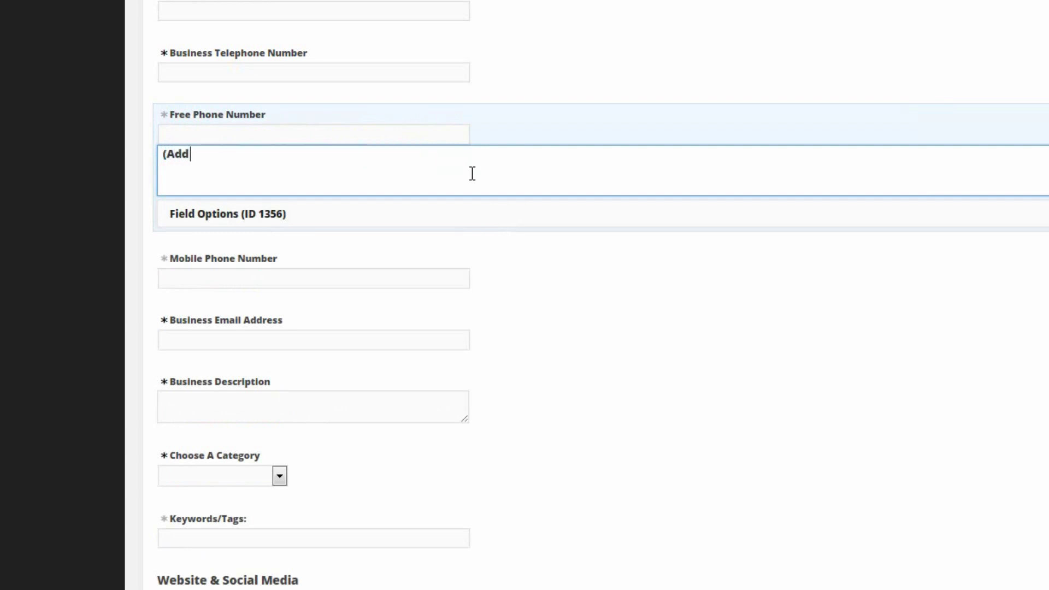
text( your freephone numb)
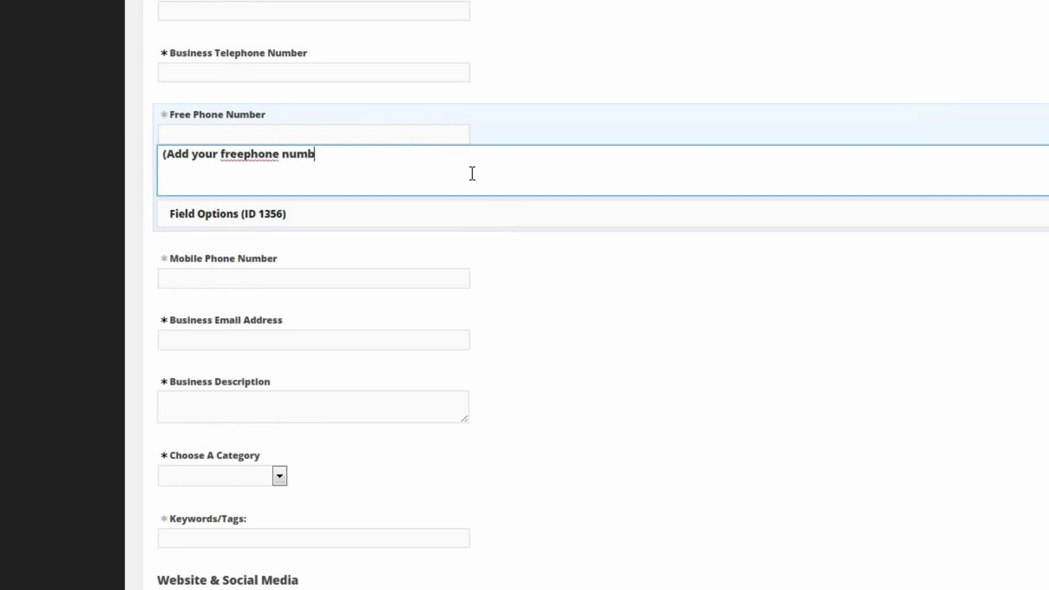
text(er here)
click(516, 216)
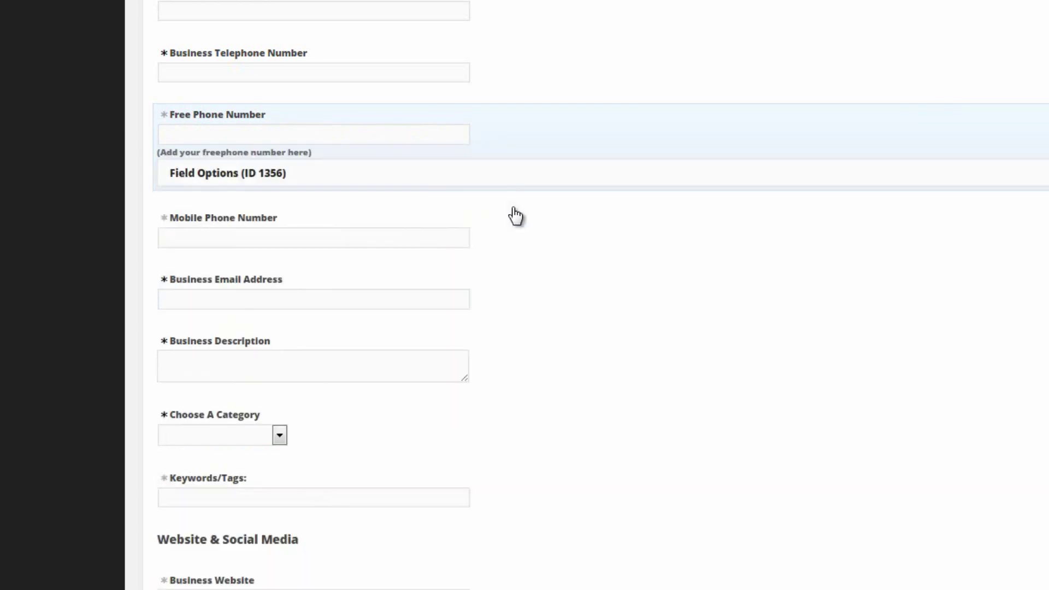
- Give the Free Phone Number field the 100% width layout class, frm_full, in its field options
click(529, 176)
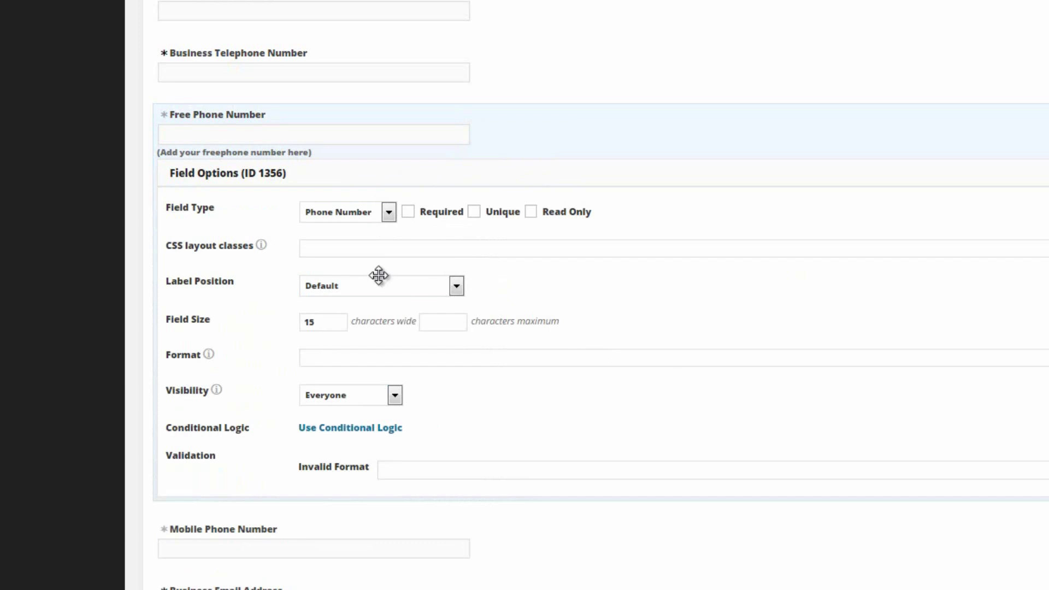
click(331, 249)
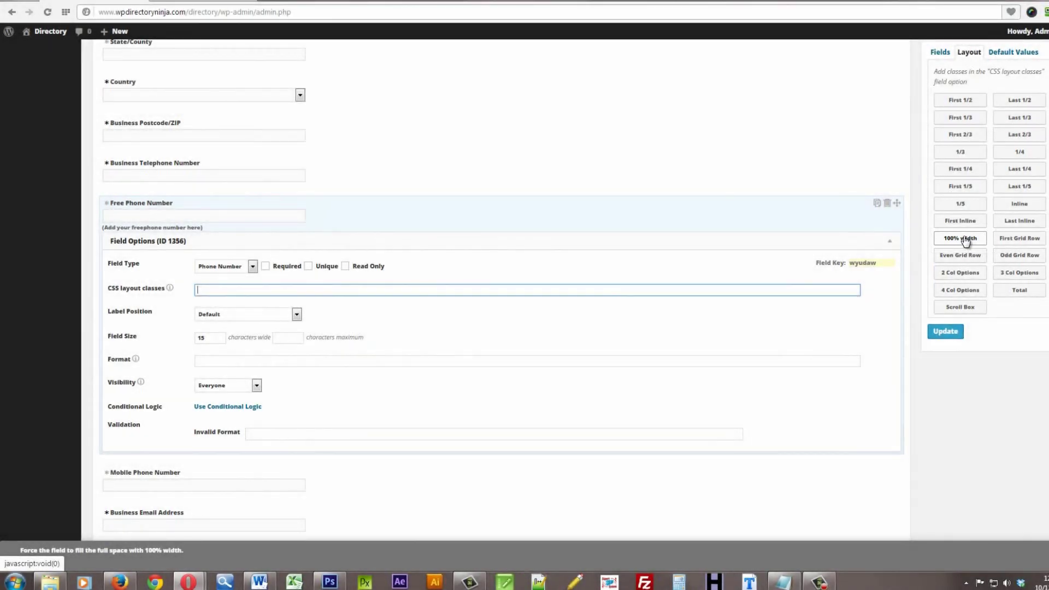
click(966, 240)
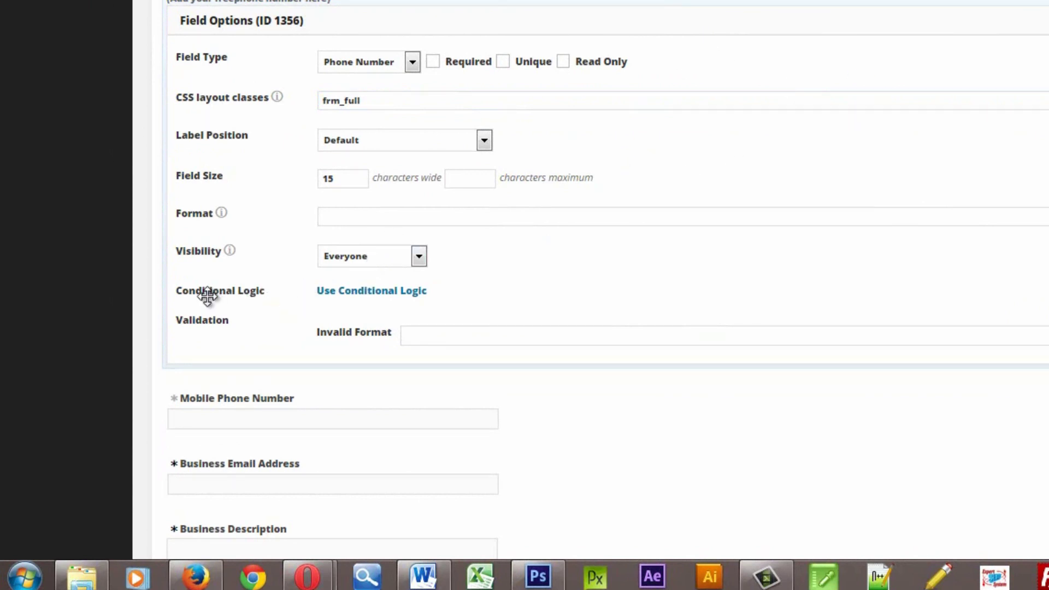
- Add conditional logic that shows the Free Phone Number field if Listing Type is NOT equal to Free
click(355, 295)
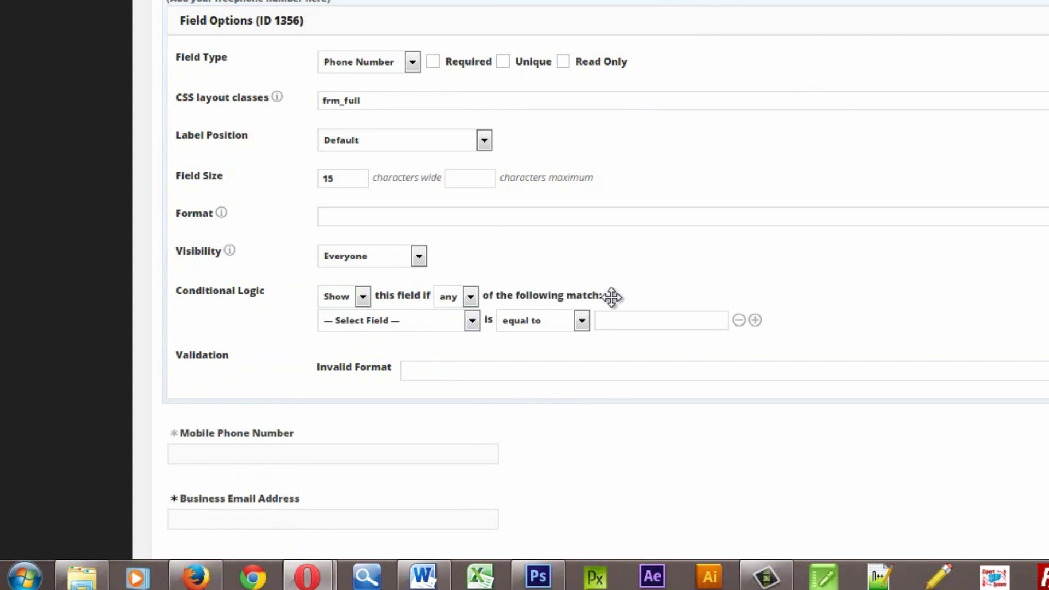
click(473, 323)
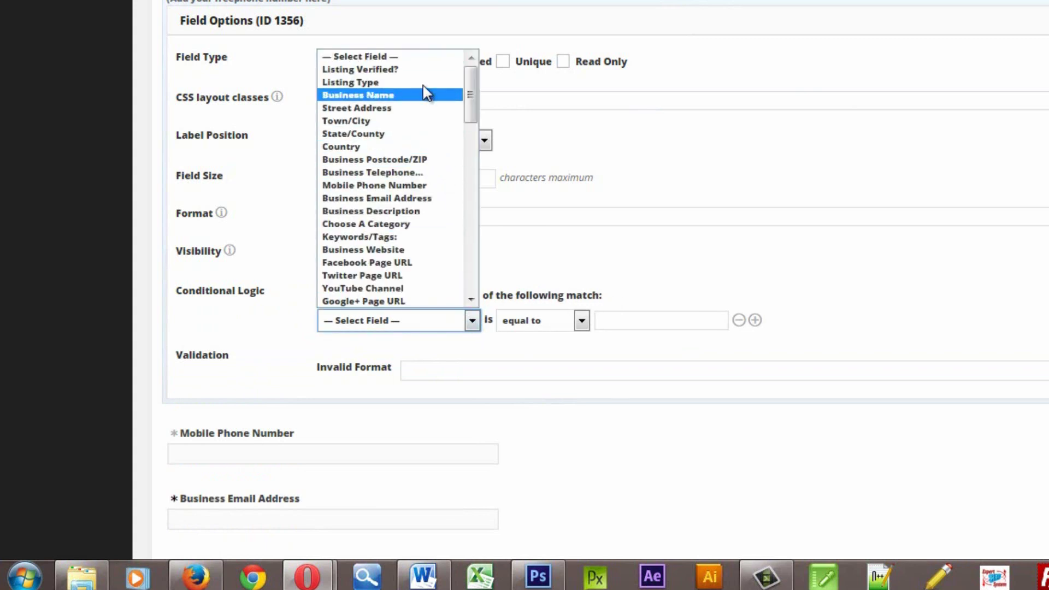
click(384, 83)
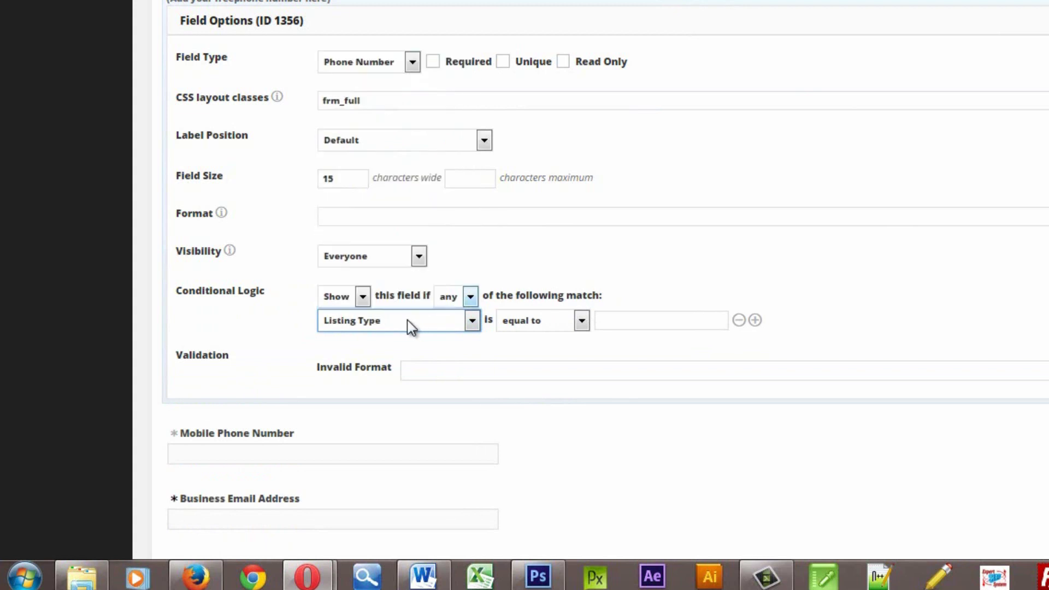
click(580, 322)
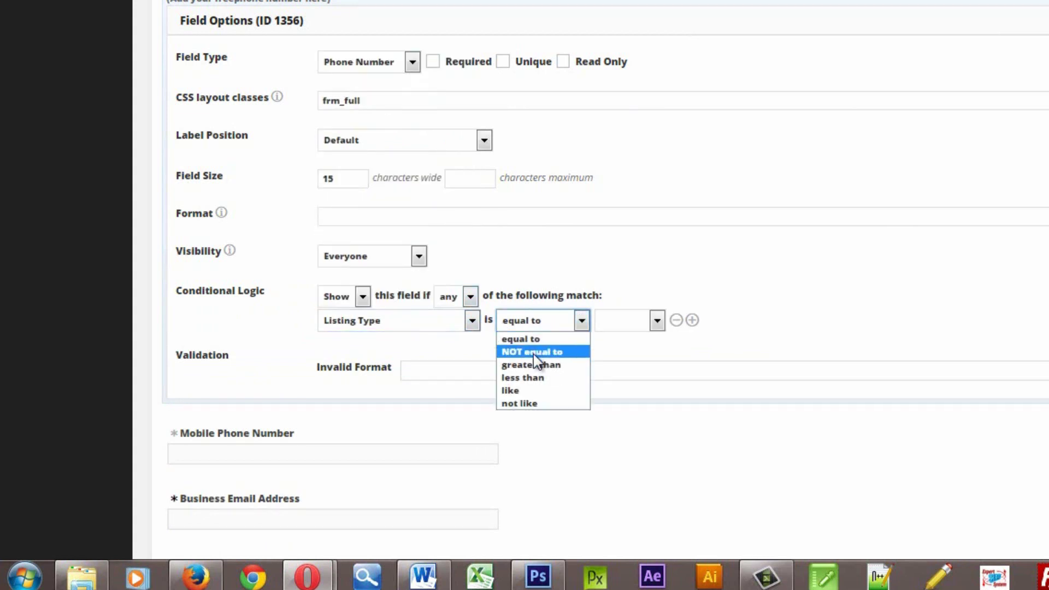
click(533, 352)
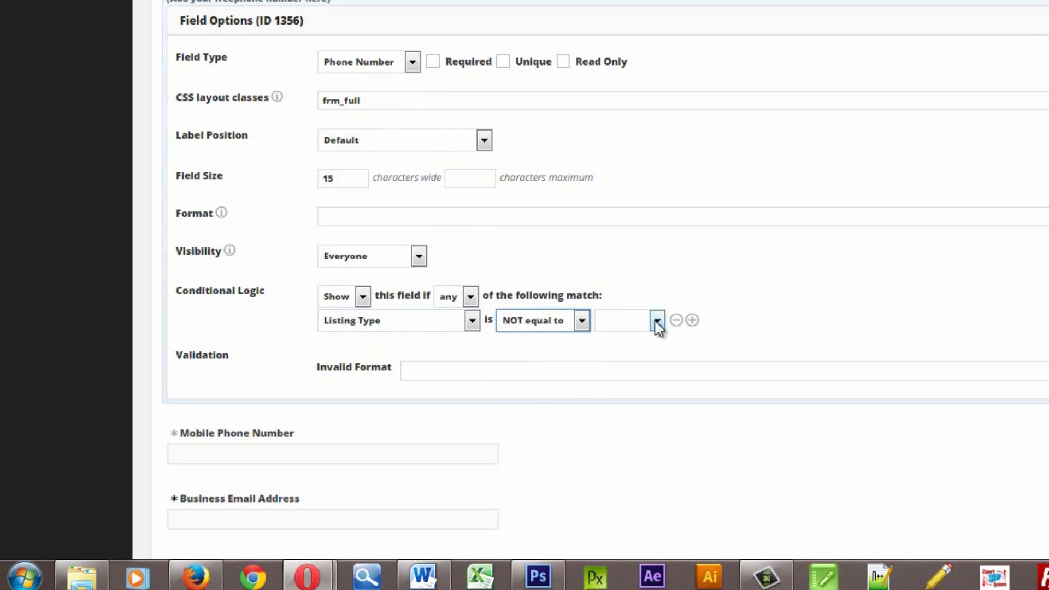
click(656, 321)
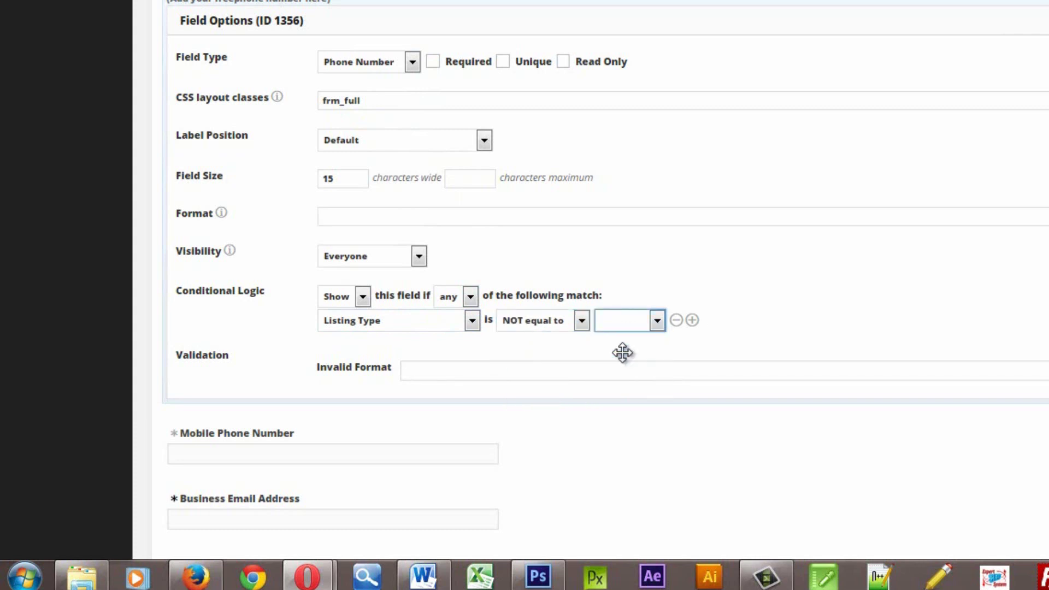
click(657, 323)
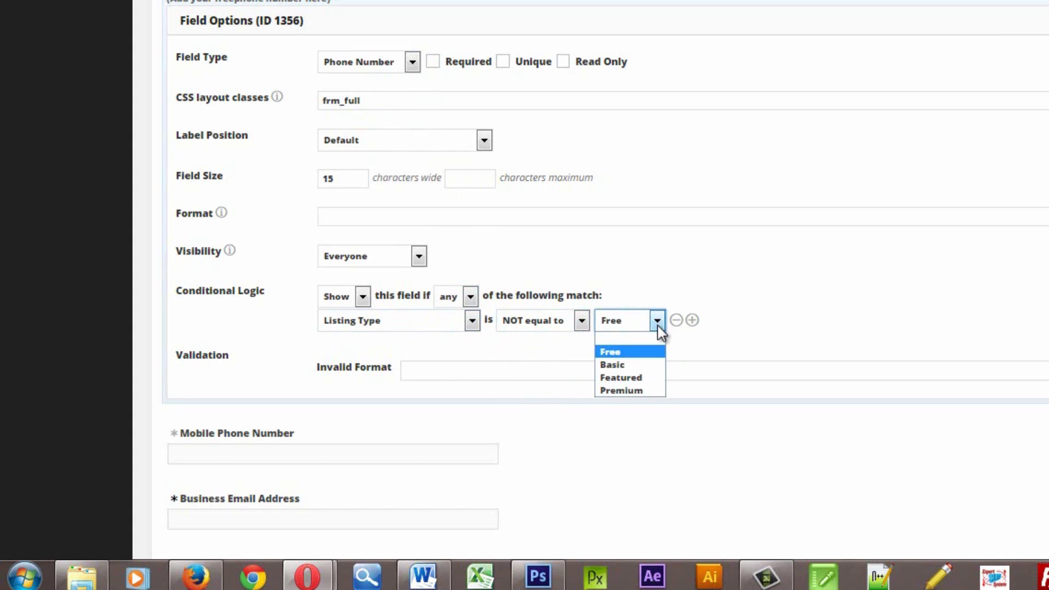
click(773, 311)
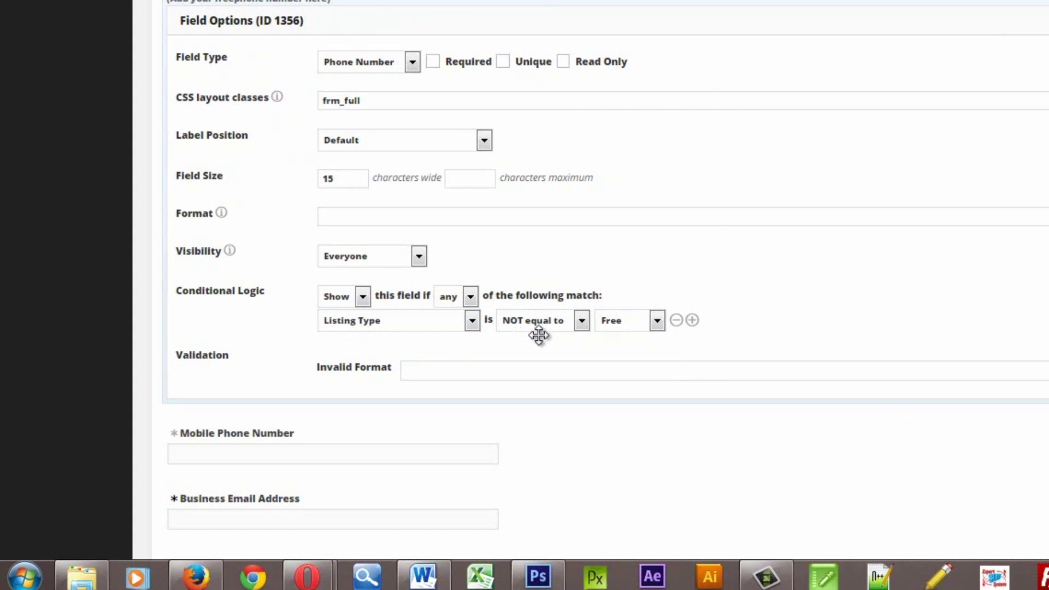
- Set the field's invalid-format message to "Business Telephone Number is invalid" and save the form changes
click(512, 371)
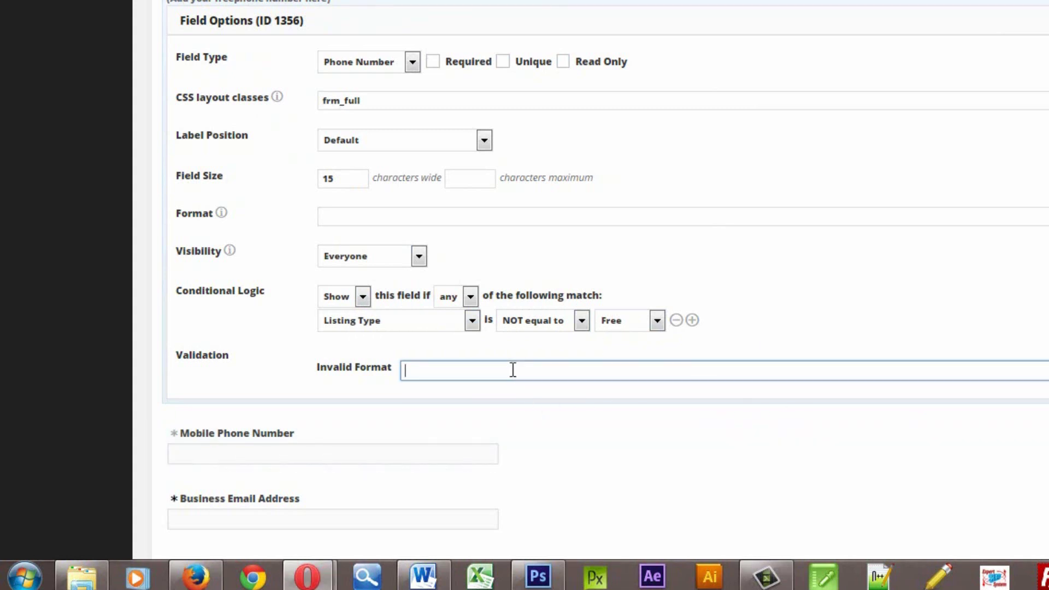
text(Business Telephone Number is invalid)
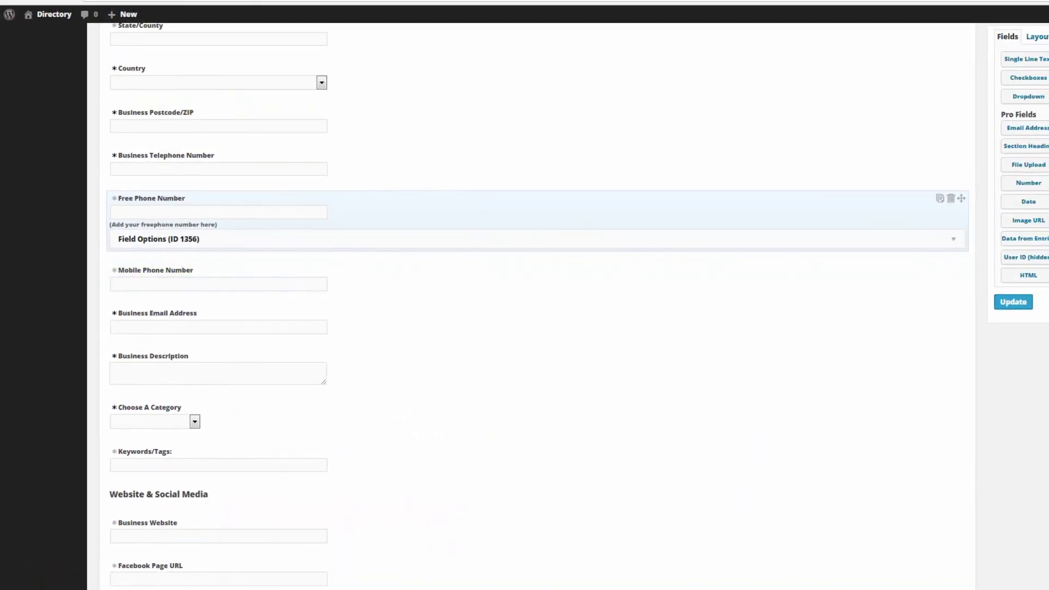
scroll(87, 529, down, 20)
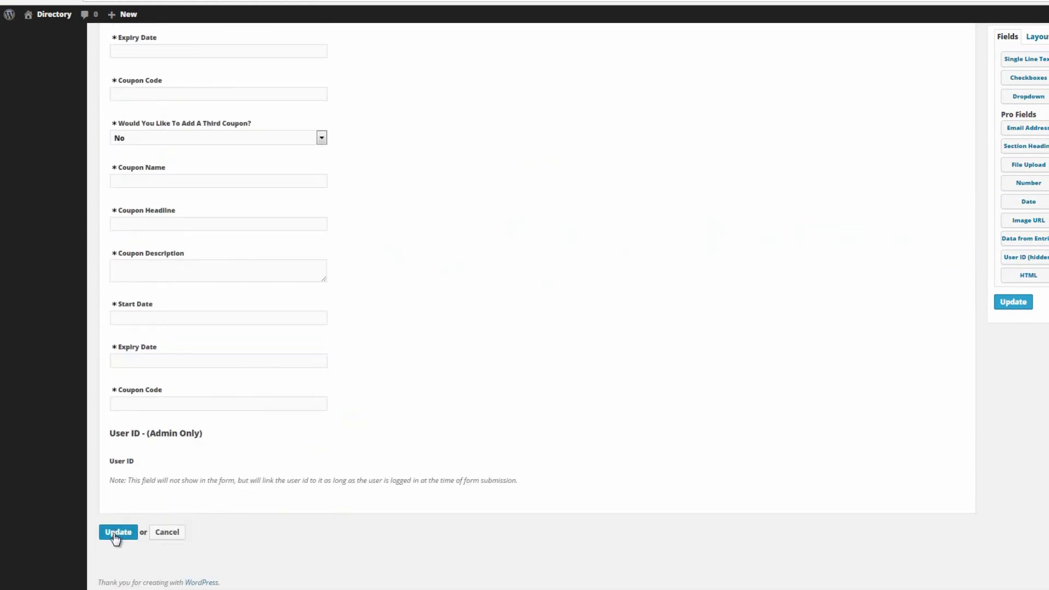
click(115, 537)
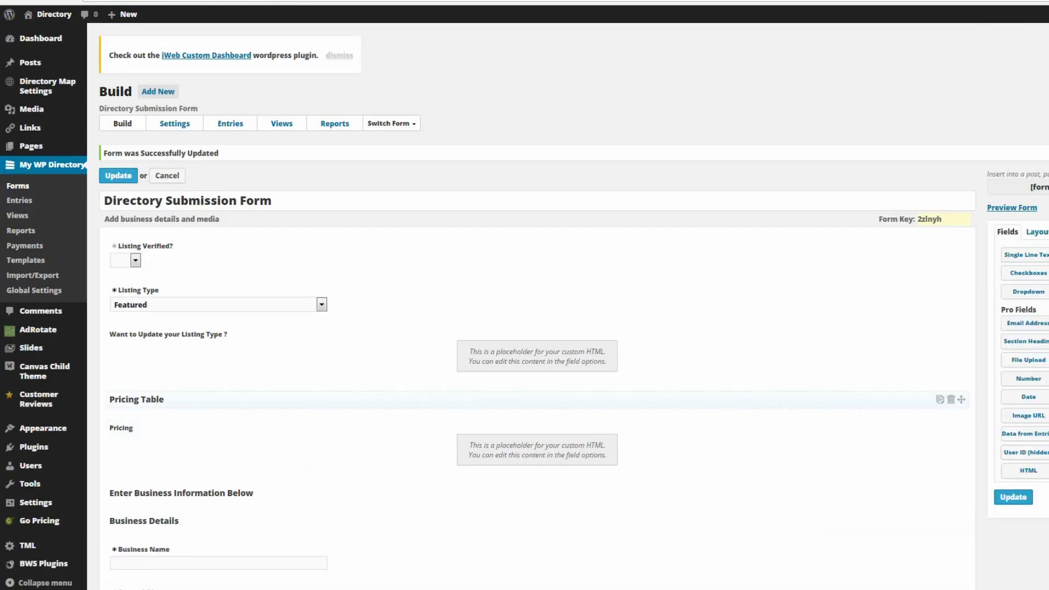
- Review the Business Telephone Number field's options, including its required setting, conditional logic and validation messages
scroll(955, 122, down, 12)
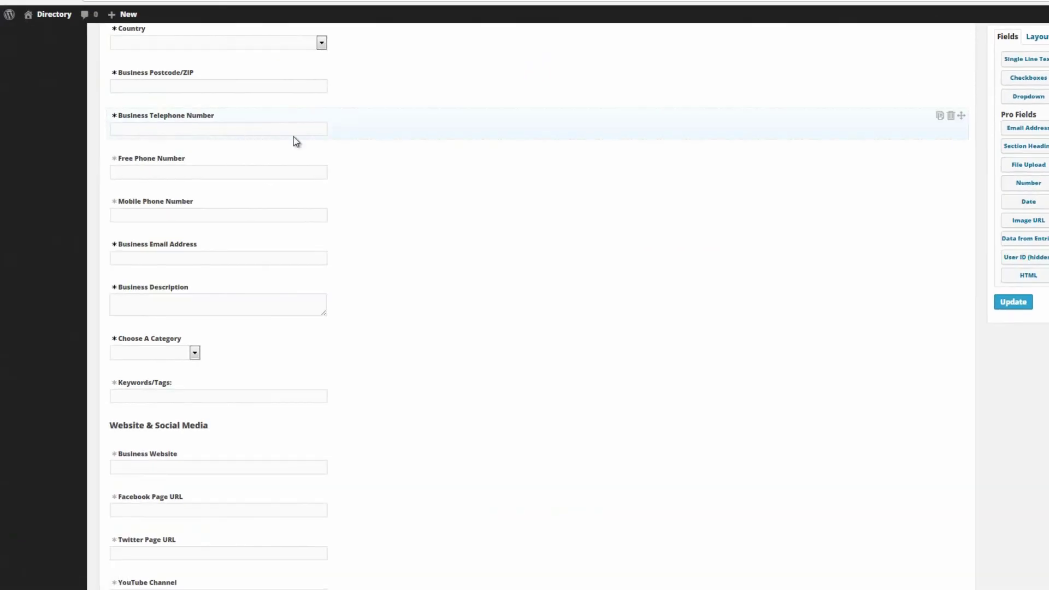
click(362, 134)
click(397, 160)
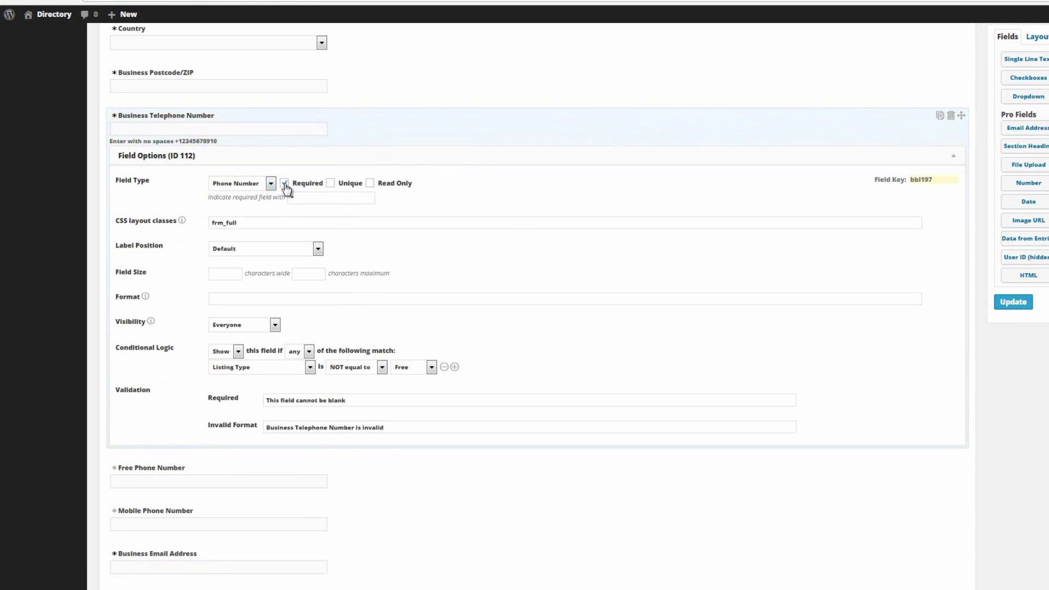
click(471, 160)
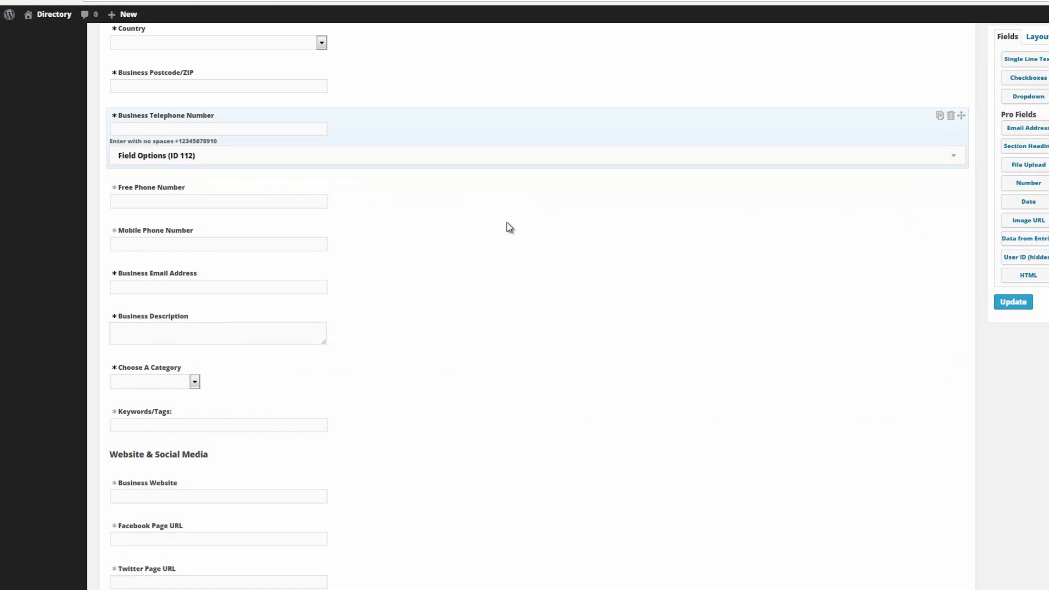
- Open the Directory Submission Form's settings and go to its Create Posts section
scroll(979, 401, up, 10)
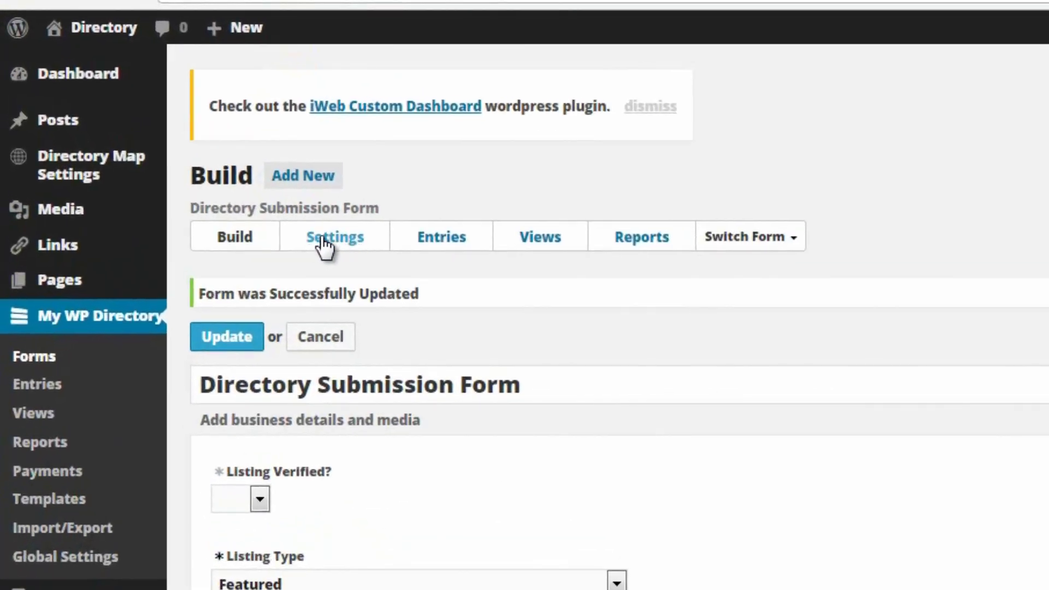
click(321, 237)
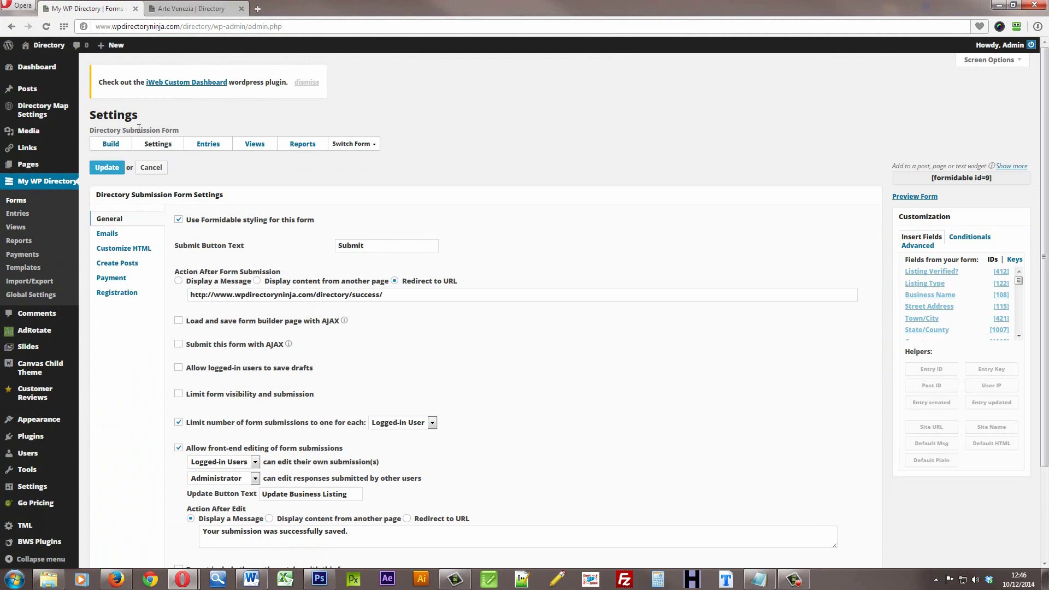
drag(89, 131, 172, 127)
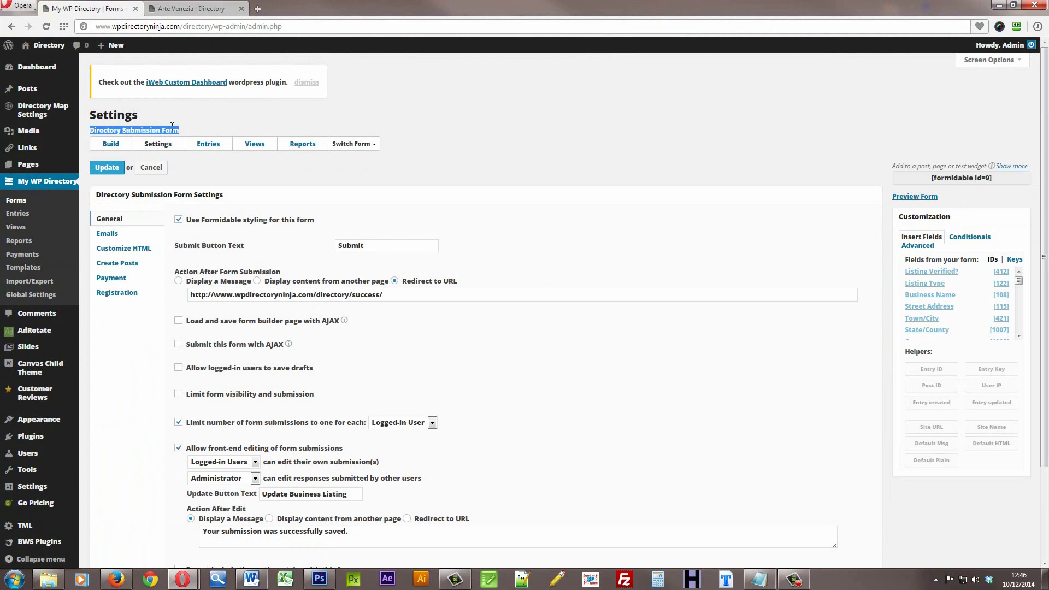
click(211, 126)
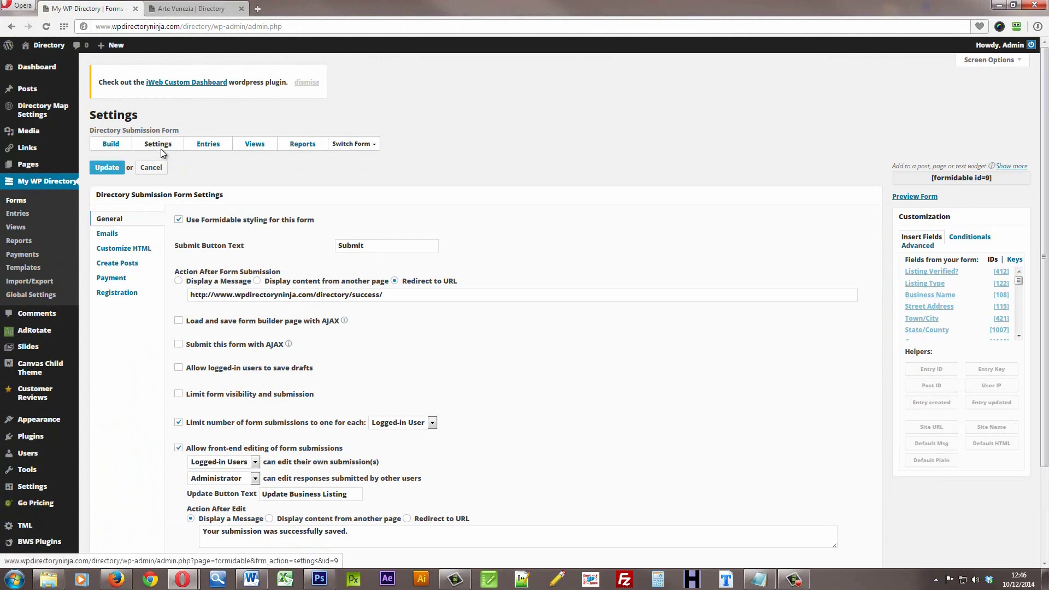
click(112, 265)
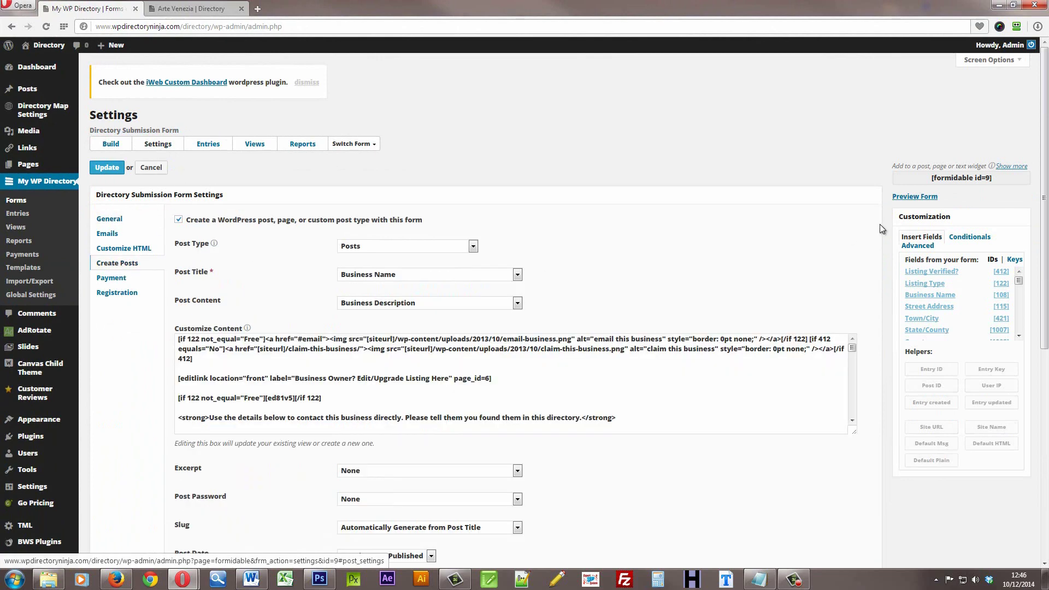
- Enlarge the Customize Content box vertically so that much more of the post template code fits in it
scroll(880, 228, down, 2)
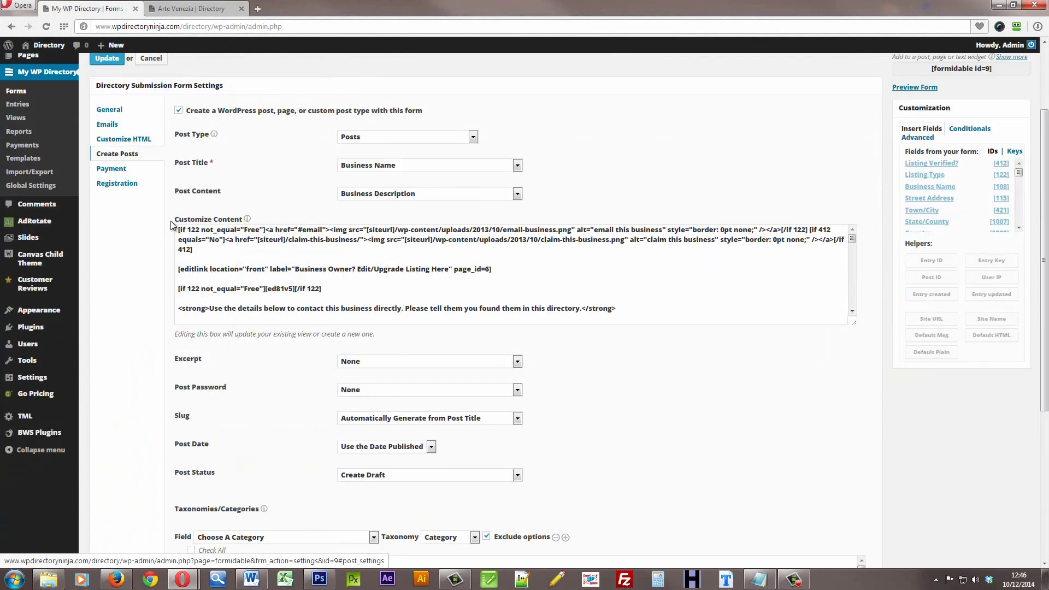
scroll(879, 260, down, 2)
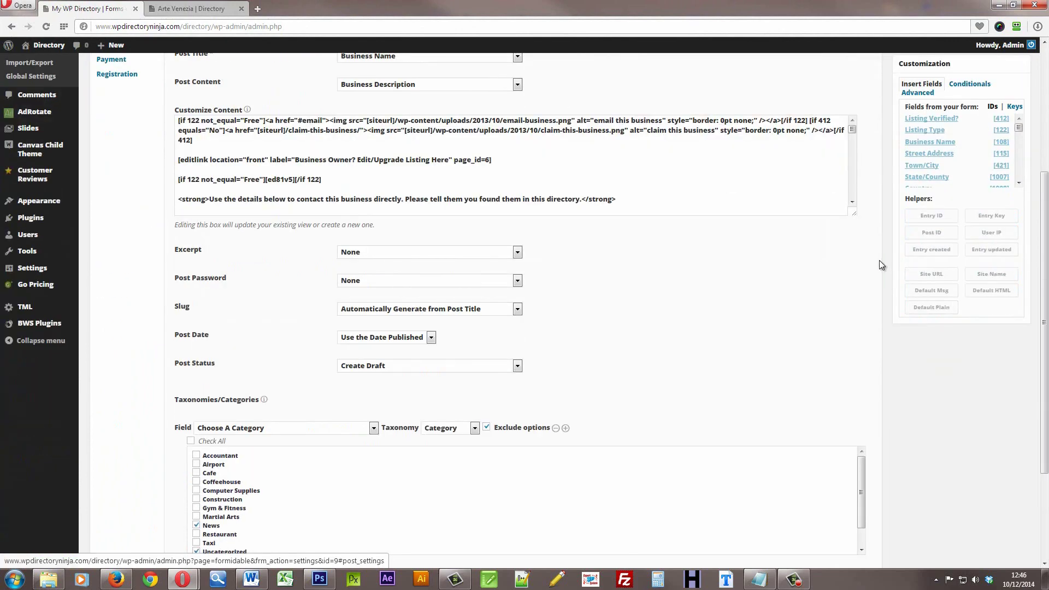
drag(1043, 264, 1044, 291)
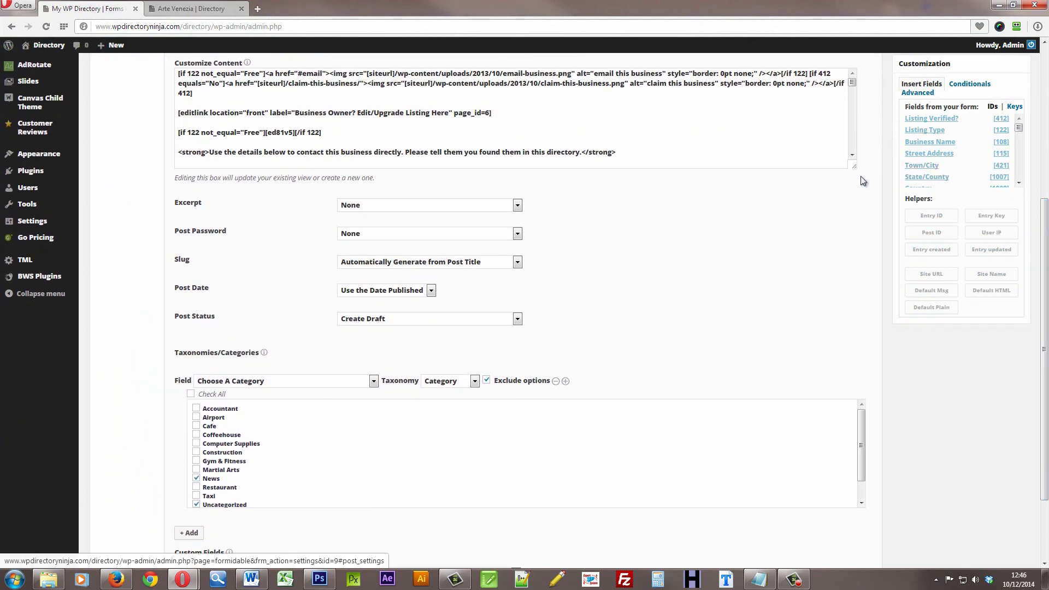
drag(853, 165, 850, 558)
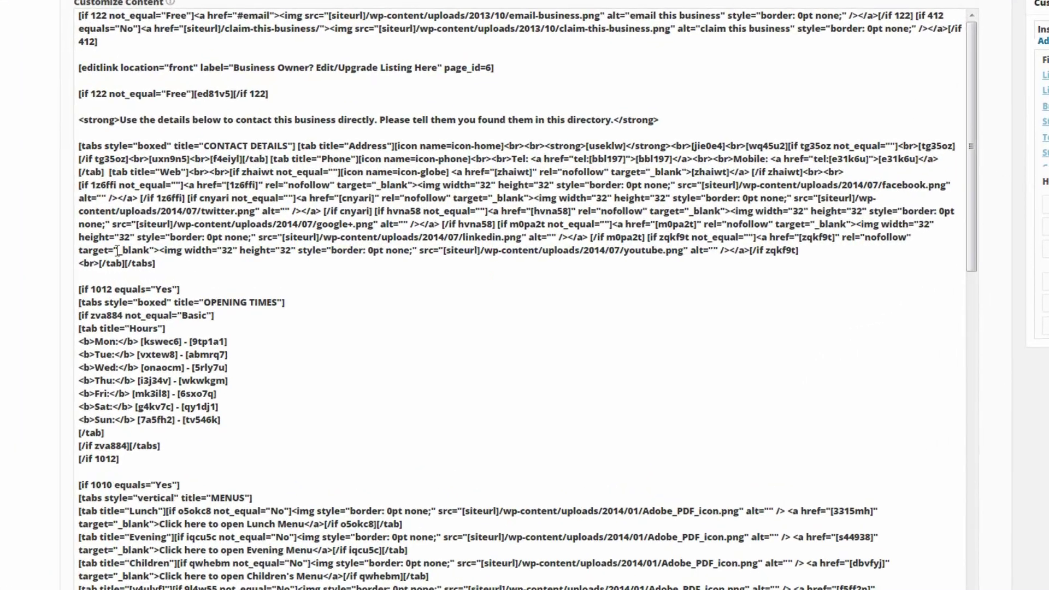
- Examine the CONTACT DETAILS tabs block in the post template, including its opening shortcode and the Address tab shortcode
drag(267, 263, 173, 173)
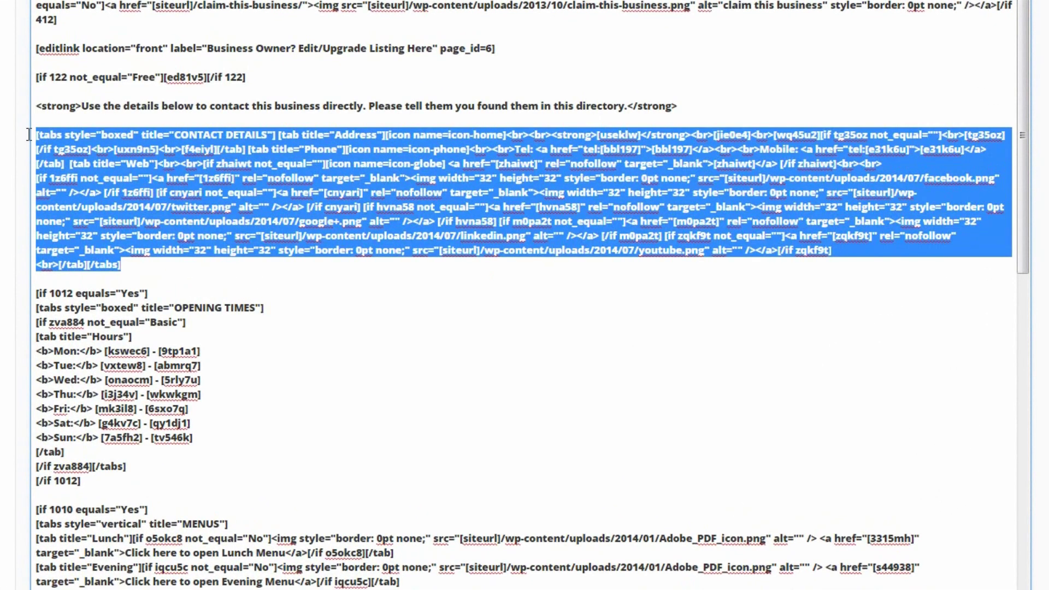
click(191, 276)
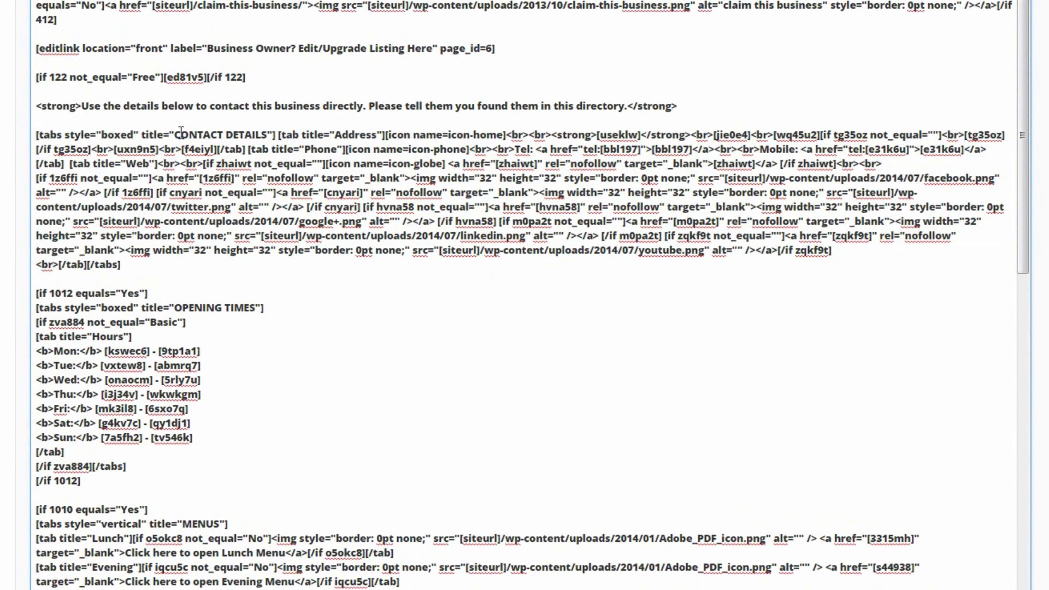
drag(36, 134, 278, 135)
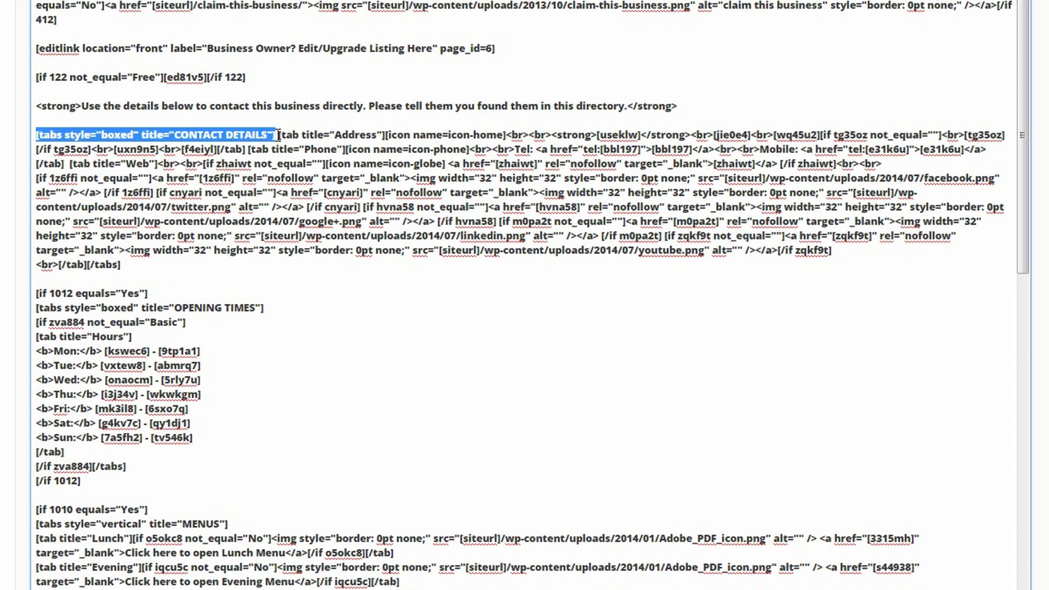
click(279, 135)
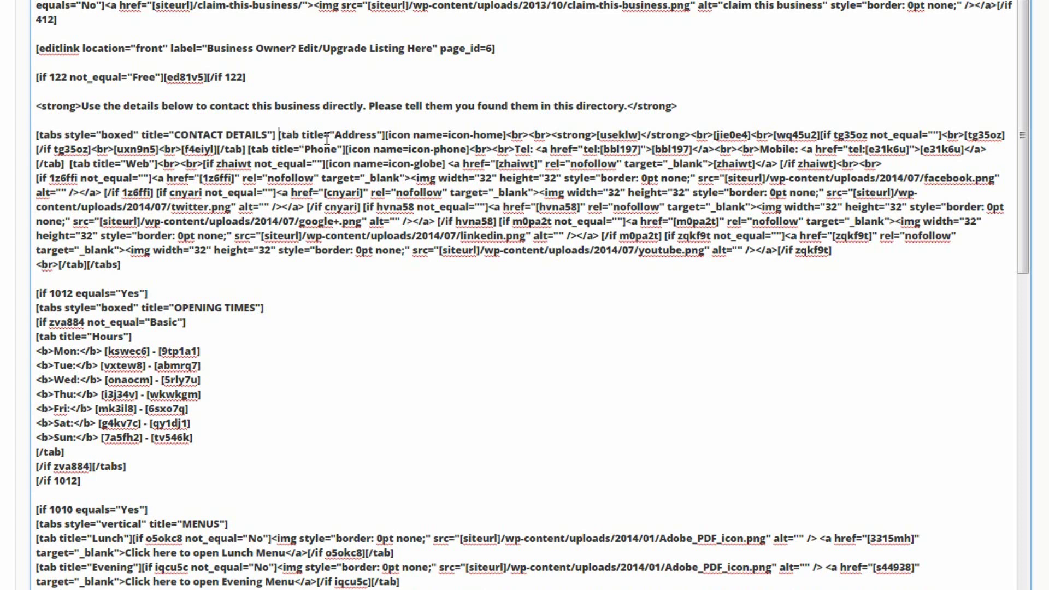
drag(279, 135, 385, 134)
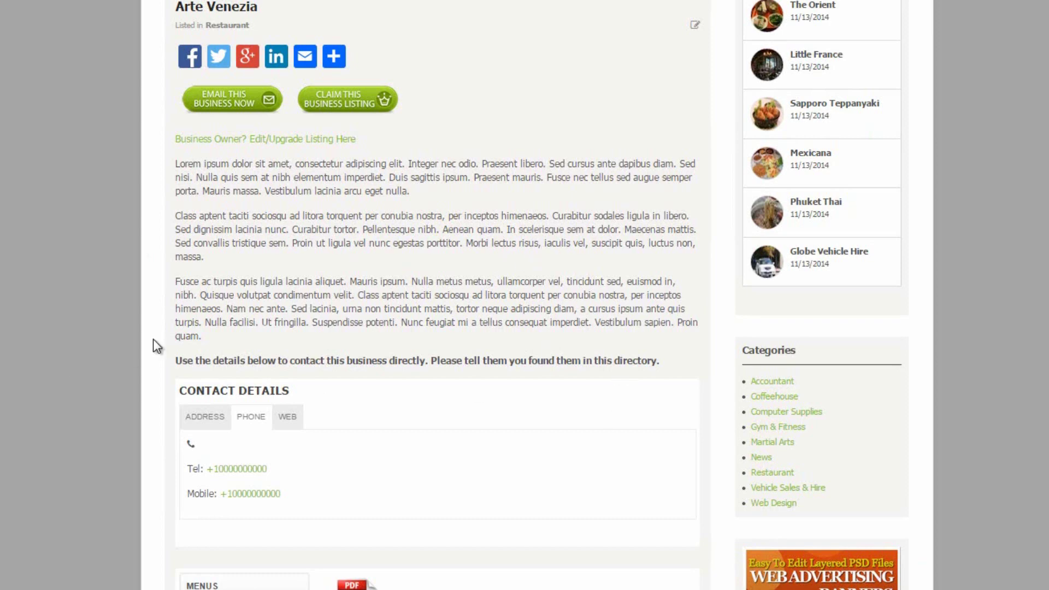
- View the Address, Phone and Web sections of Contact Details on the Arte Venezia listing page, ending on Phone
scroll(153, 338, down, 3)
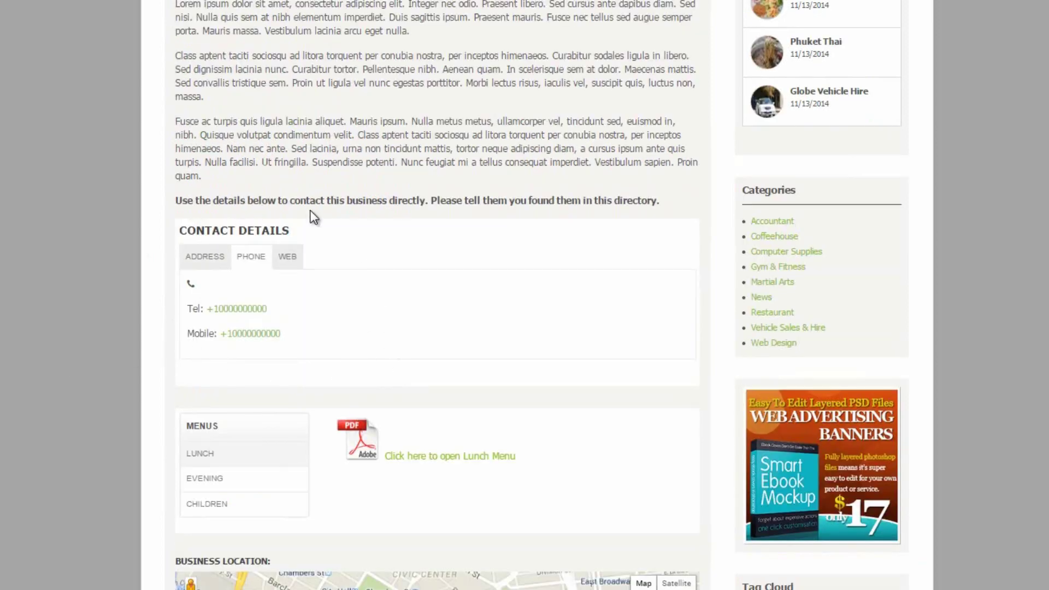
click(199, 262)
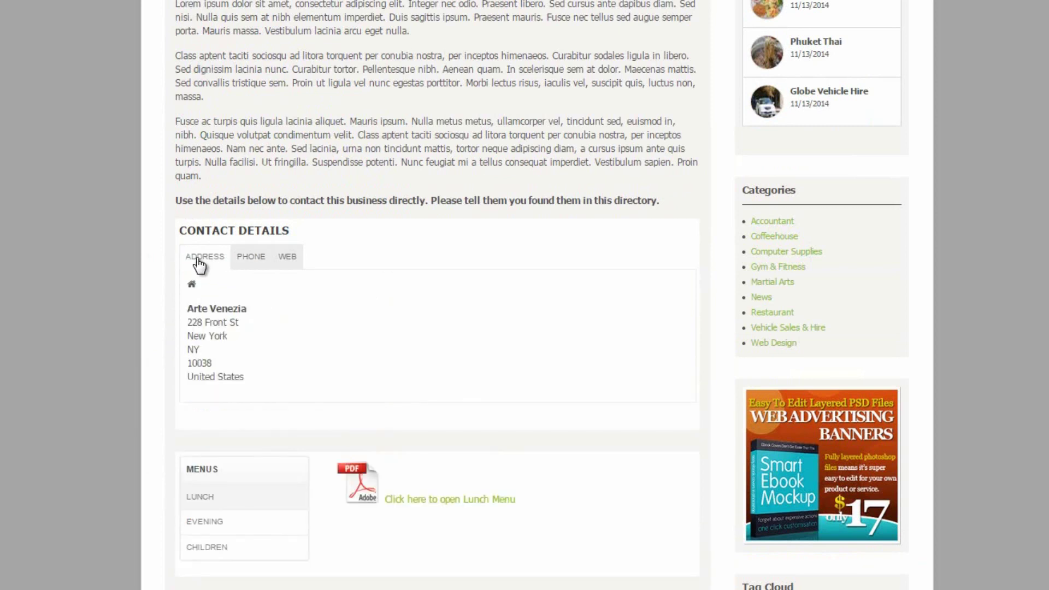
click(251, 267)
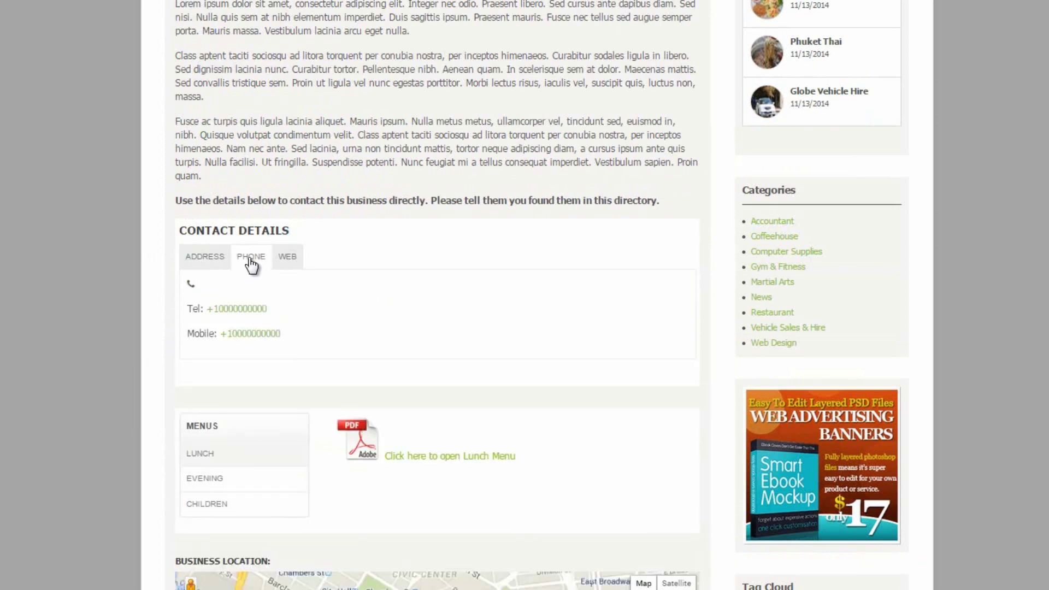
click(285, 266)
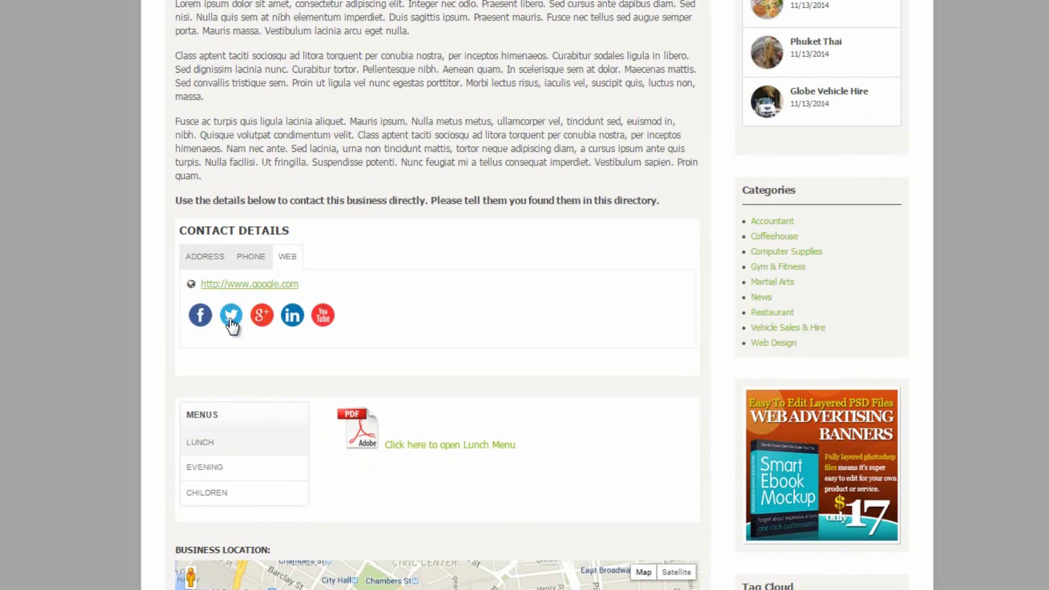
click(251, 260)
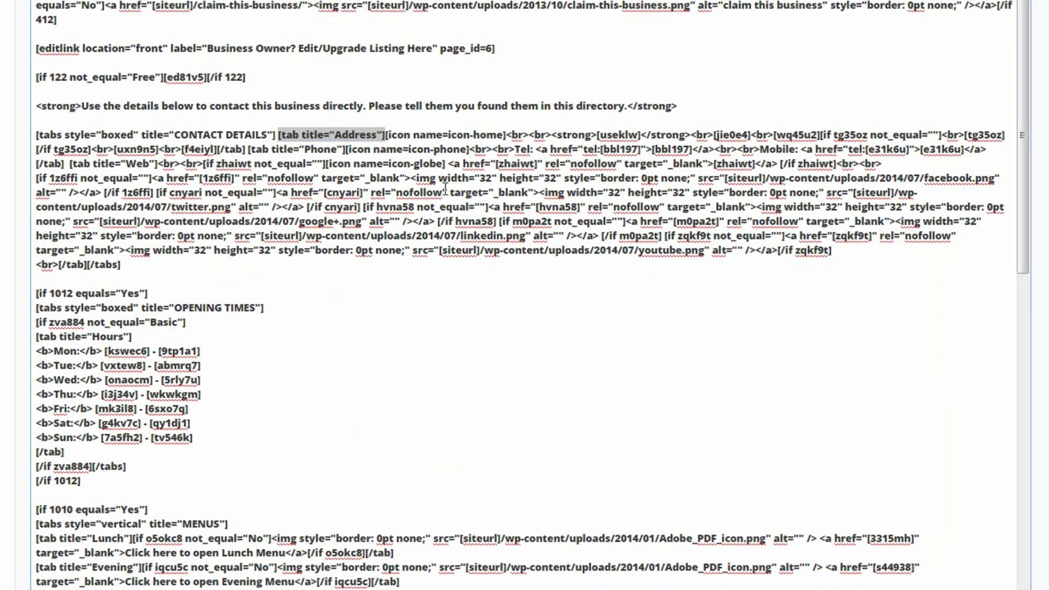
- Examine the Address and Phone tab shortcodes in the post template, and the Tel link code inside the Phone tab
drag(278, 135, 384, 135)
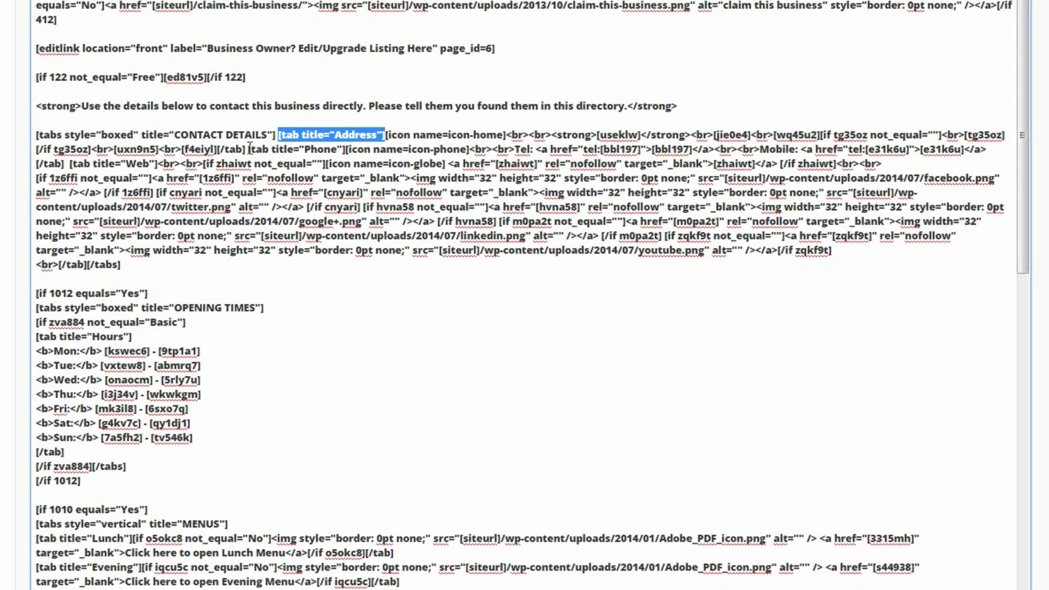
drag(249, 149, 346, 149)
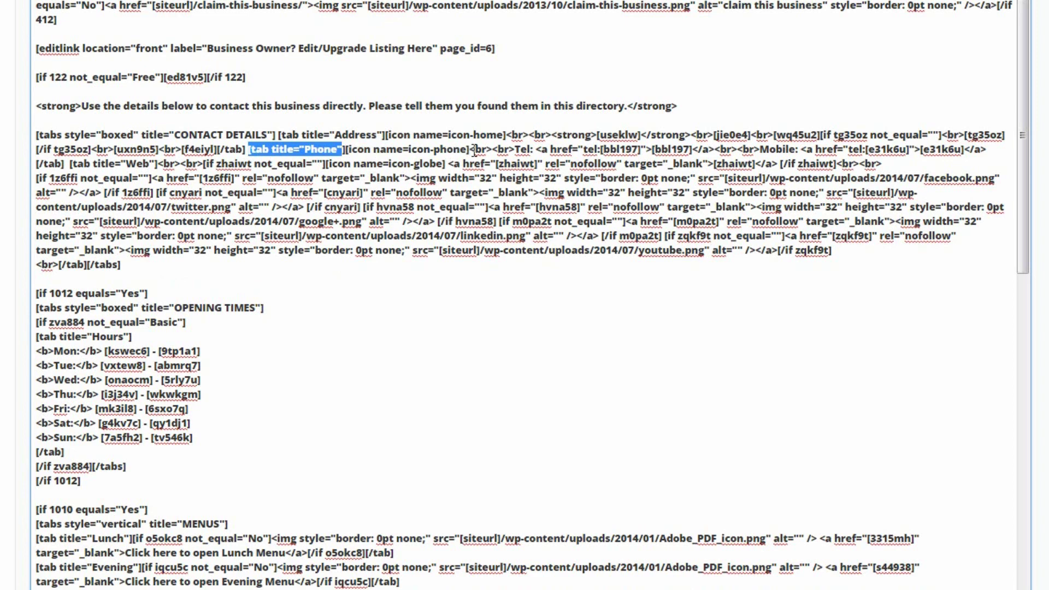
click(514, 150)
drag(510, 150, 717, 153)
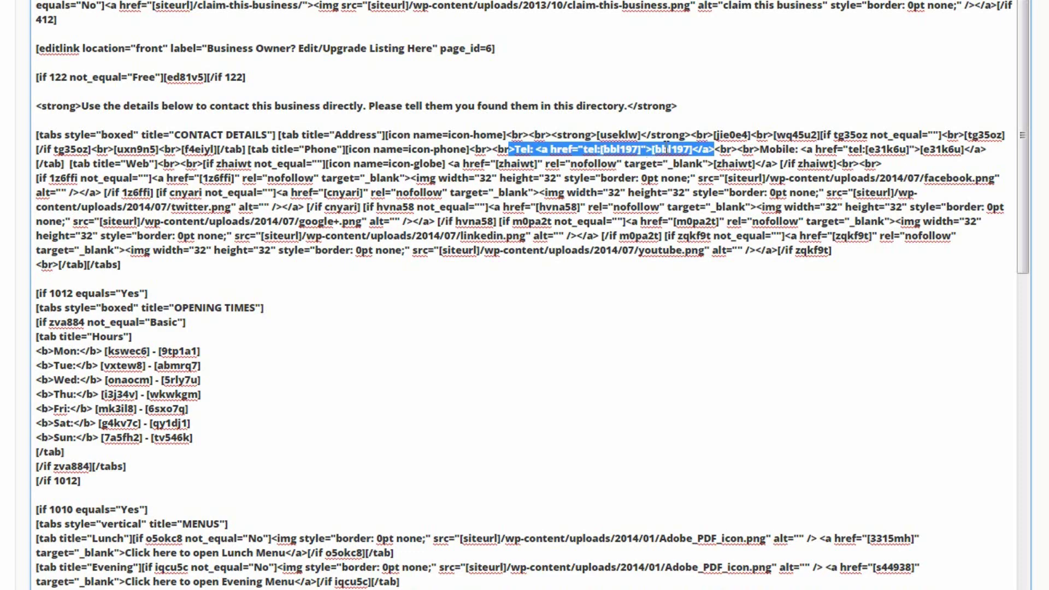
click(668, 146)
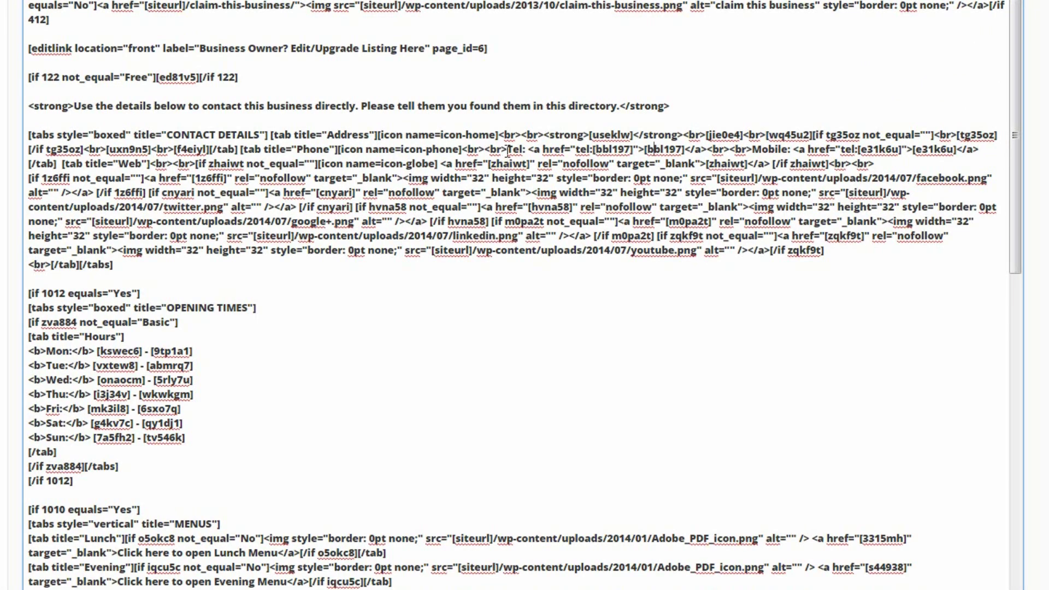
- Duplicate the Tel link code with its two trailing line breaks, placing the copy directly before the Mobile entry
drag(508, 149, 752, 151)
key(ctrl+c)
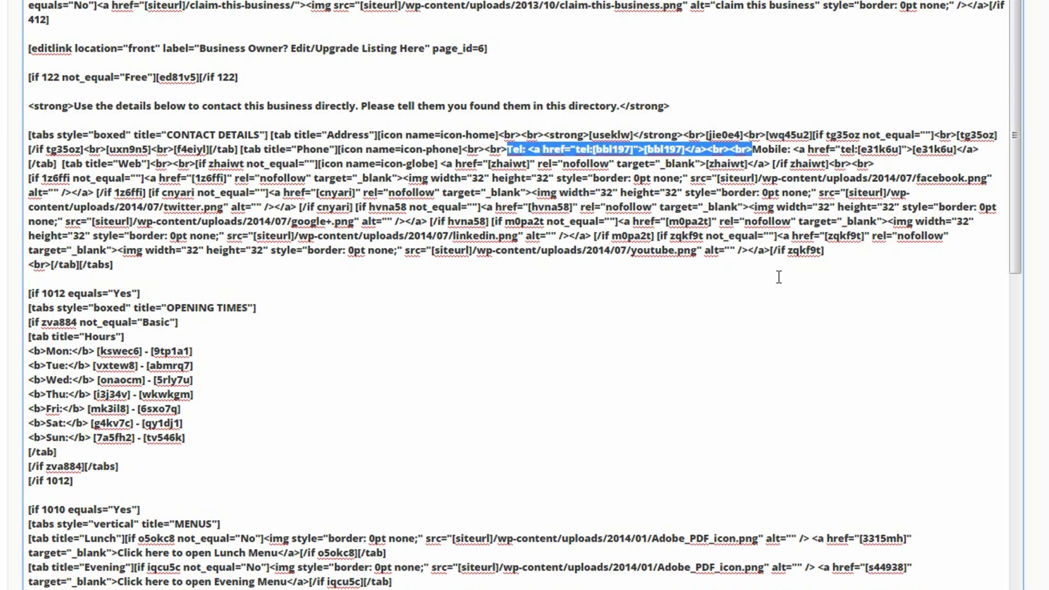
click(753, 149)
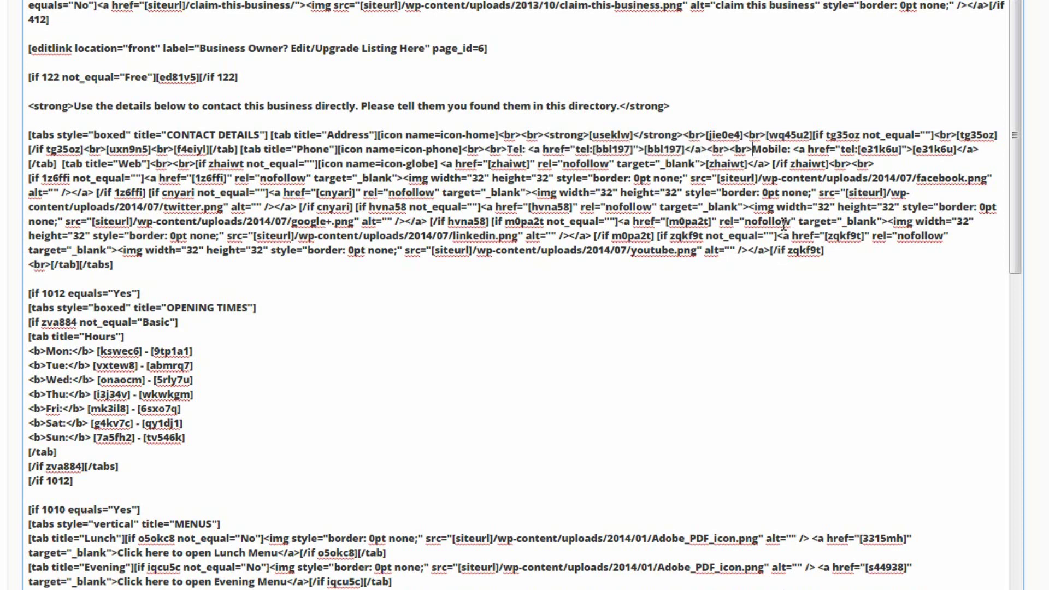
key(ctrl+v)
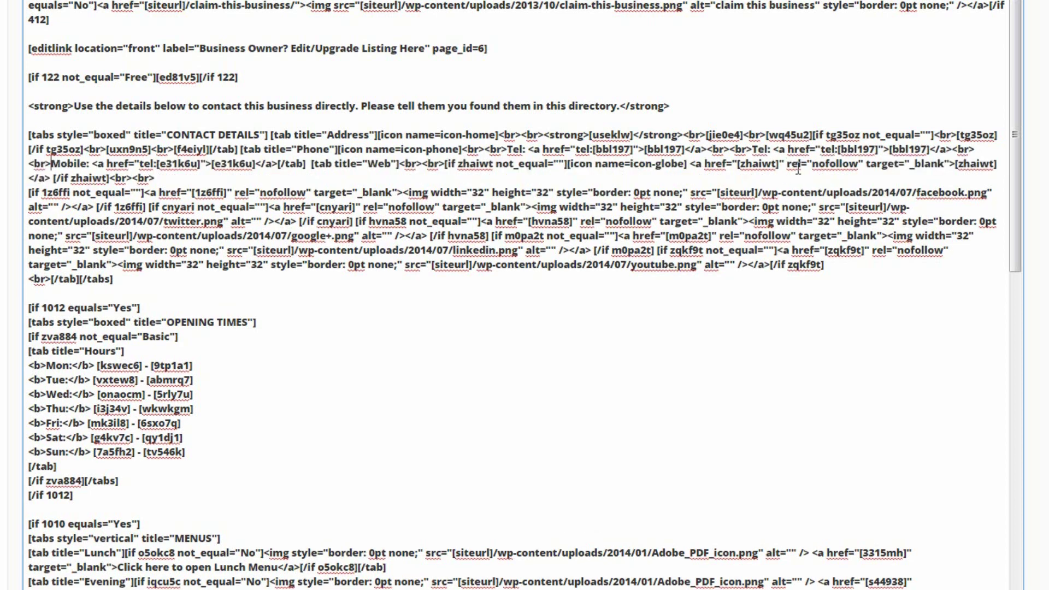
- Change the label of the duplicated Tel entry to "Freephone Number:"
drag(753, 151, 770, 148)
text(Freephone)
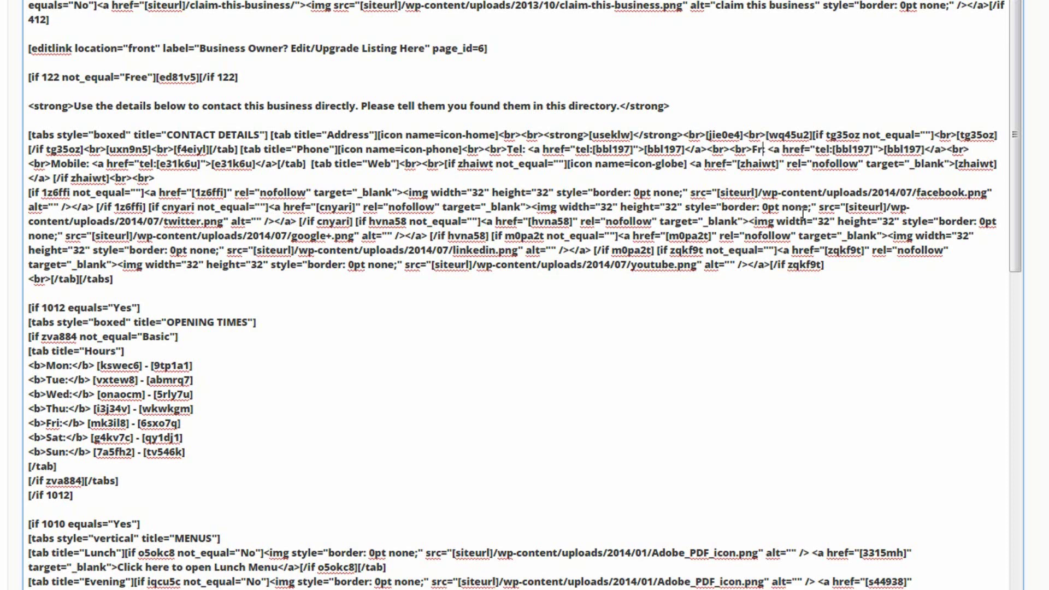
text( Number:)
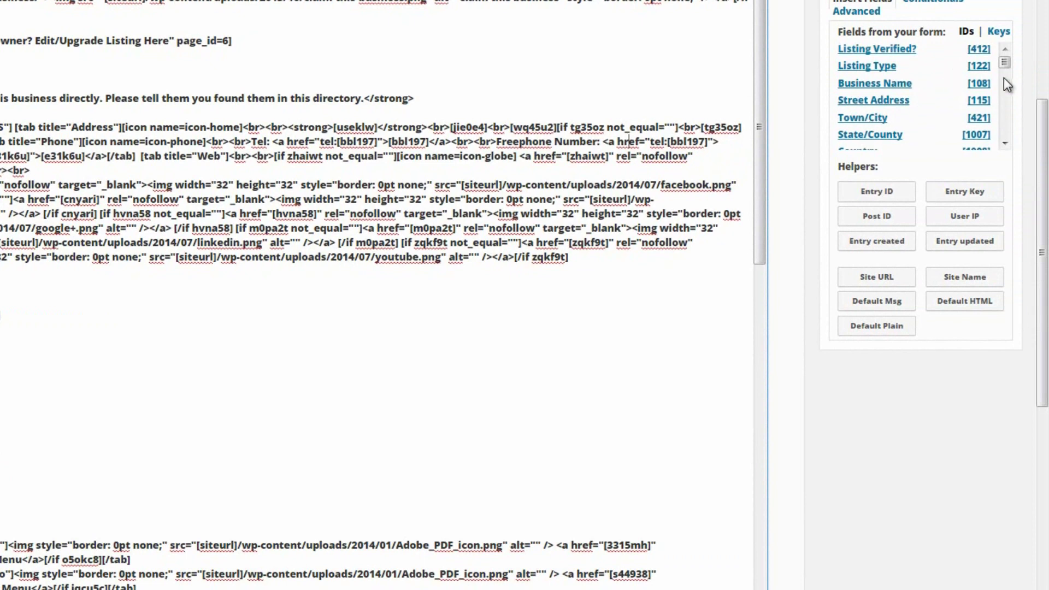
- Look up the Free Phone Number field in the form's field list, checking both its key and its ID
mouse_move(1005, 66)
mouse_down()
mouse_move(1008, 78)
mouse_move(1008, 49)
mouse_up()
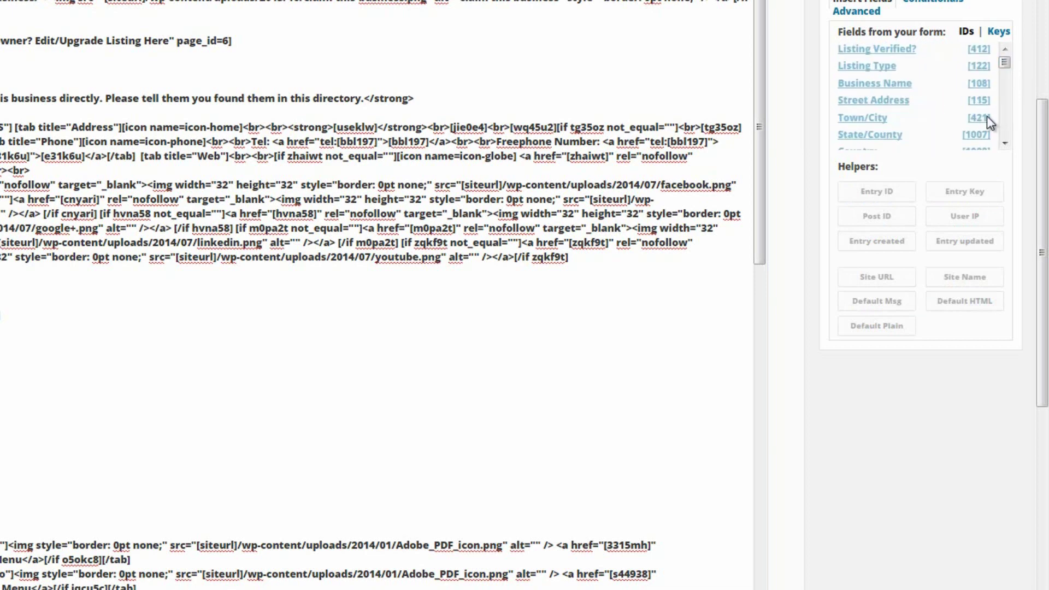
scroll(896, 98, down, 2)
scroll(905, 76, up, 5)
click(1004, 143)
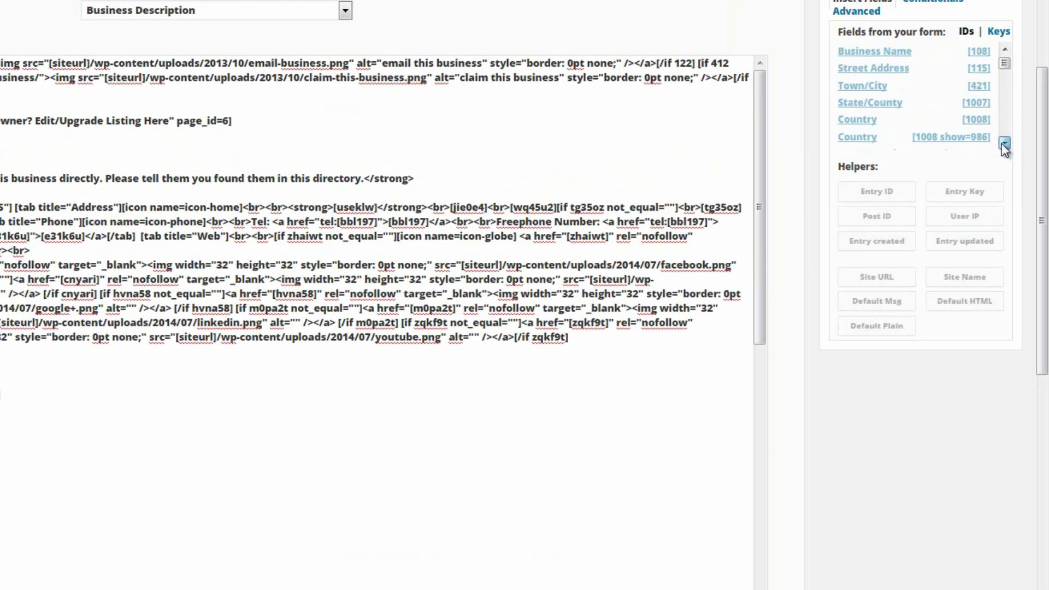
click(1004, 144)
click(1004, 143)
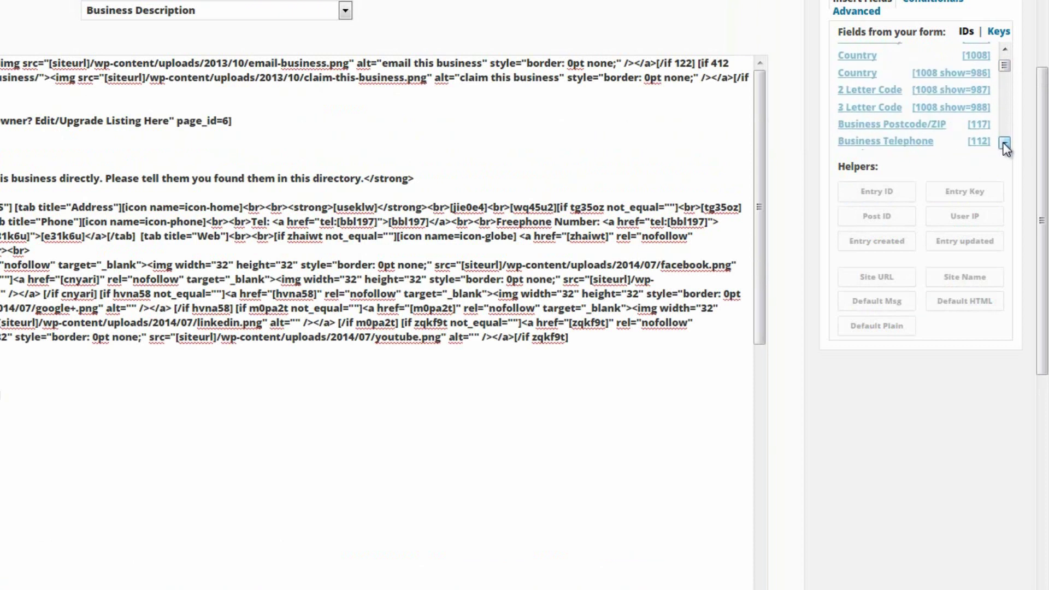
click(1004, 143)
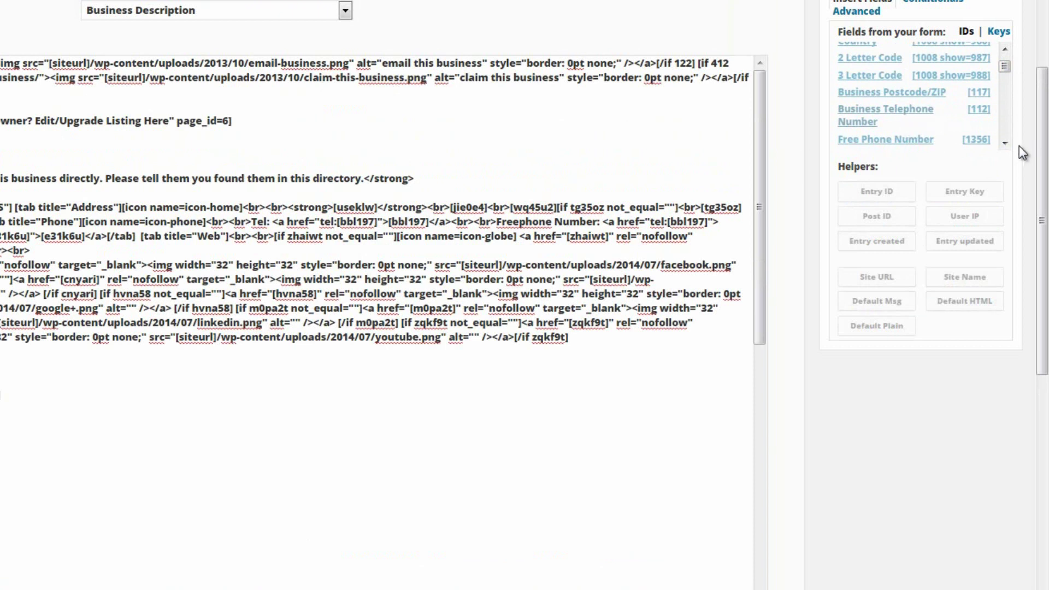
click(1004, 143)
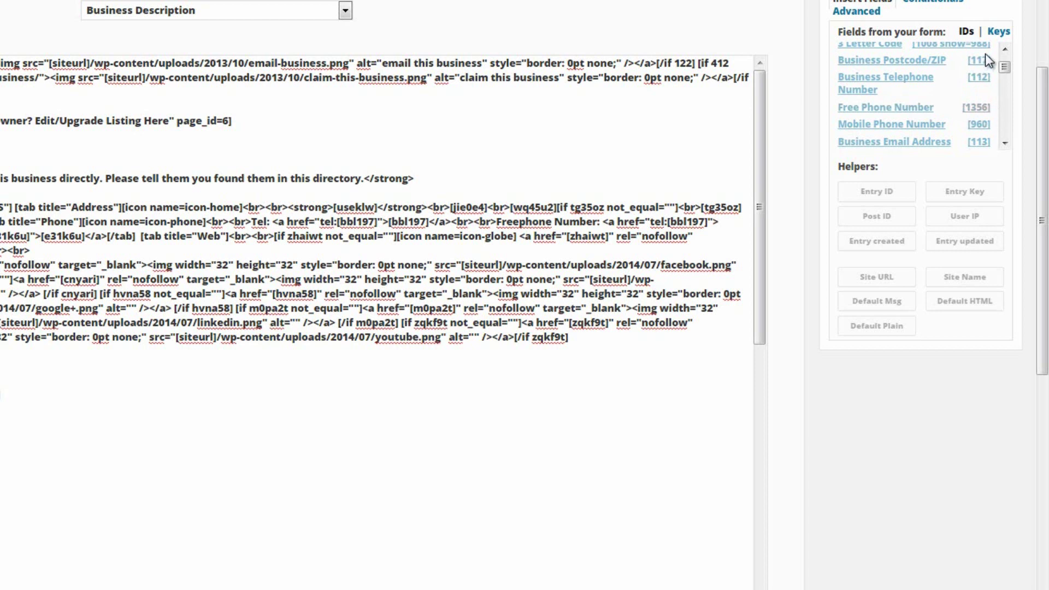
click(999, 32)
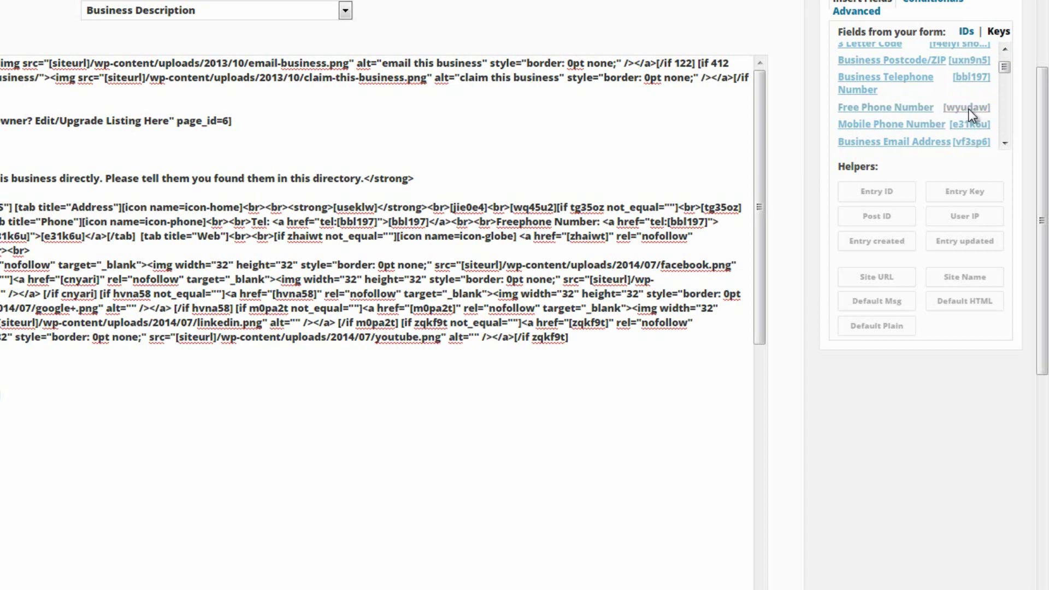
click(967, 31)
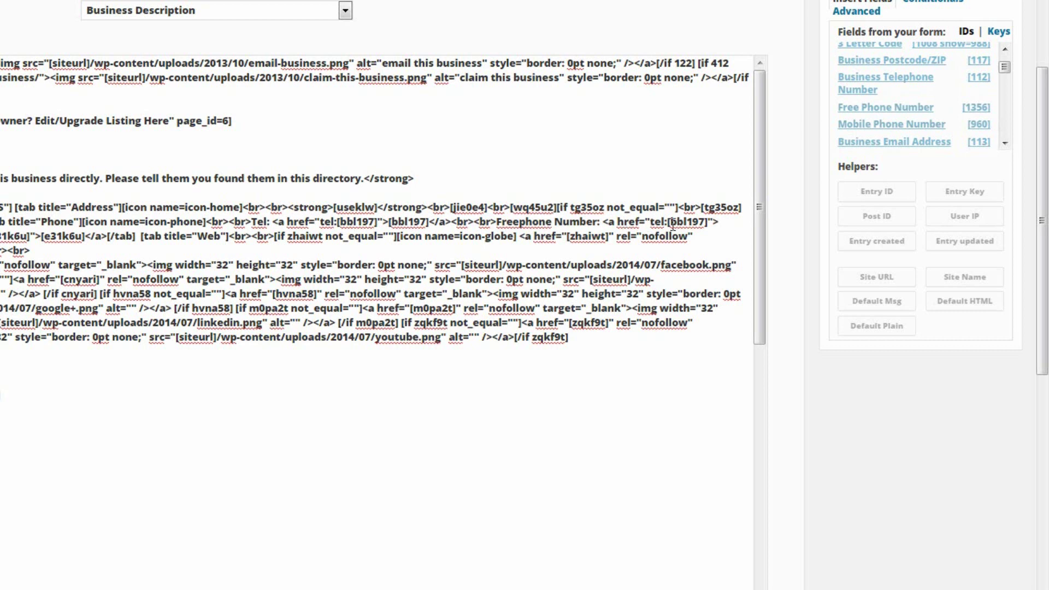
- Replace both bbl197 references in the Freephone Number link code with the field ID 1356
drag(670, 222, 705, 223)
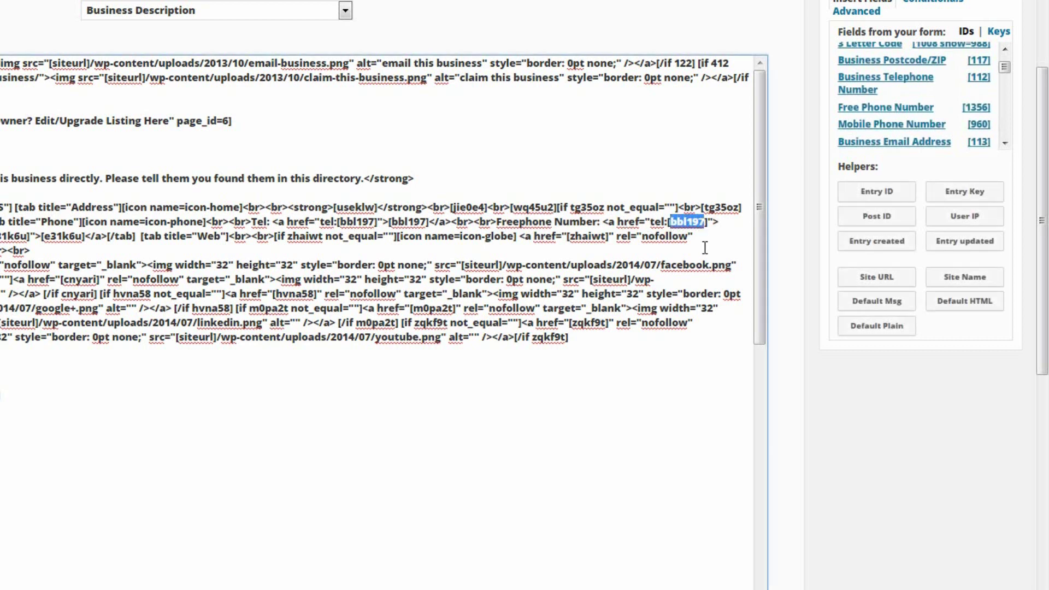
text(1356)
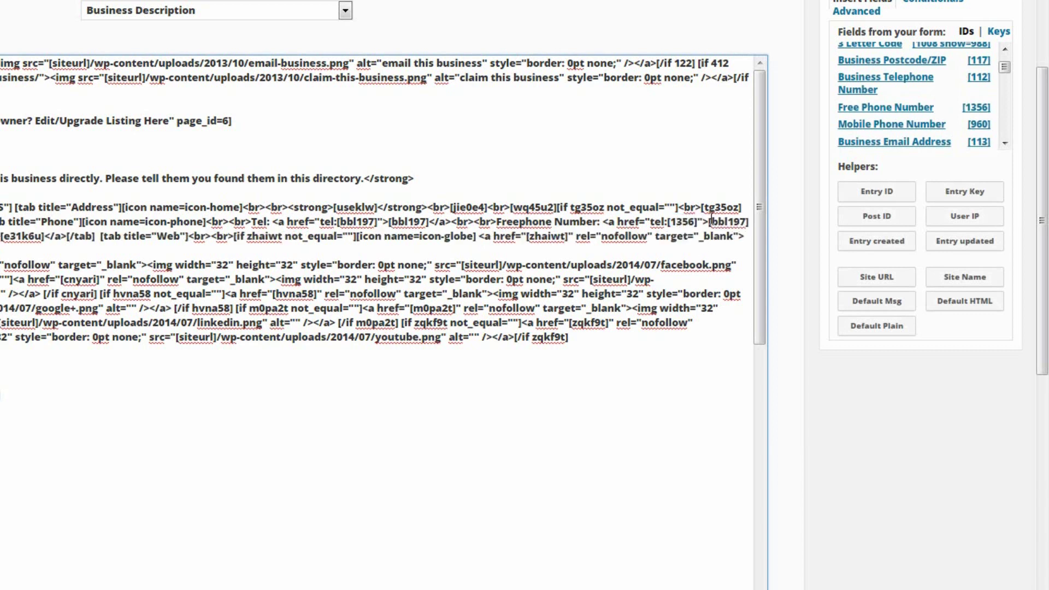
drag(711, 225, 747, 226)
text(1356)
- Review the Freephone Number label, link and field shortcode, comparing them with the Tel label in the Arte Venezia listing's Phone tab
drag(708, 226, 605, 225)
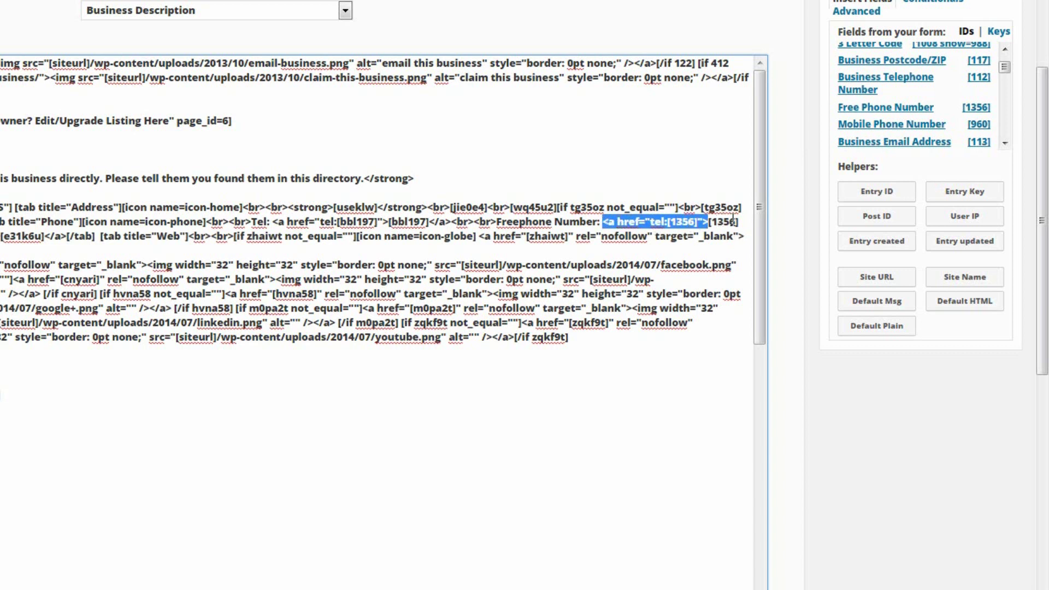
drag(732, 218, 709, 222)
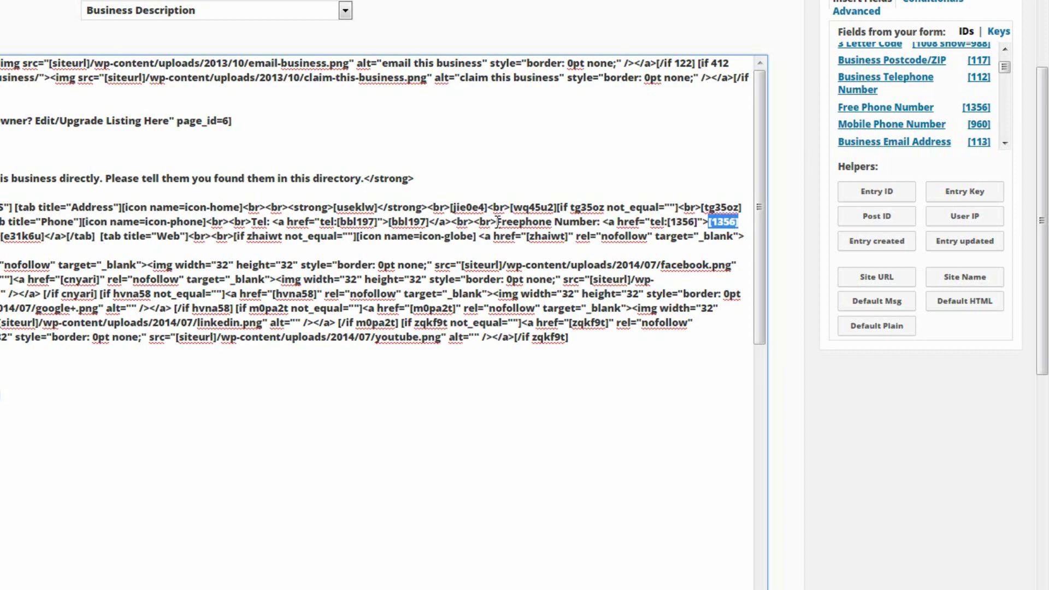
drag(497, 222, 506, 221)
drag(571, 223, 600, 223)
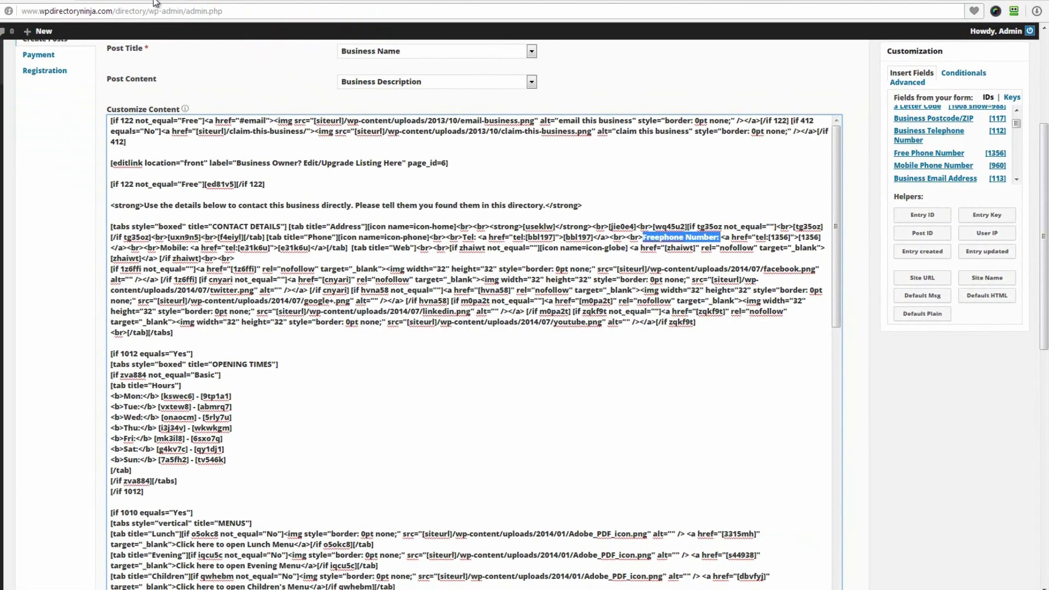
click(154, 0)
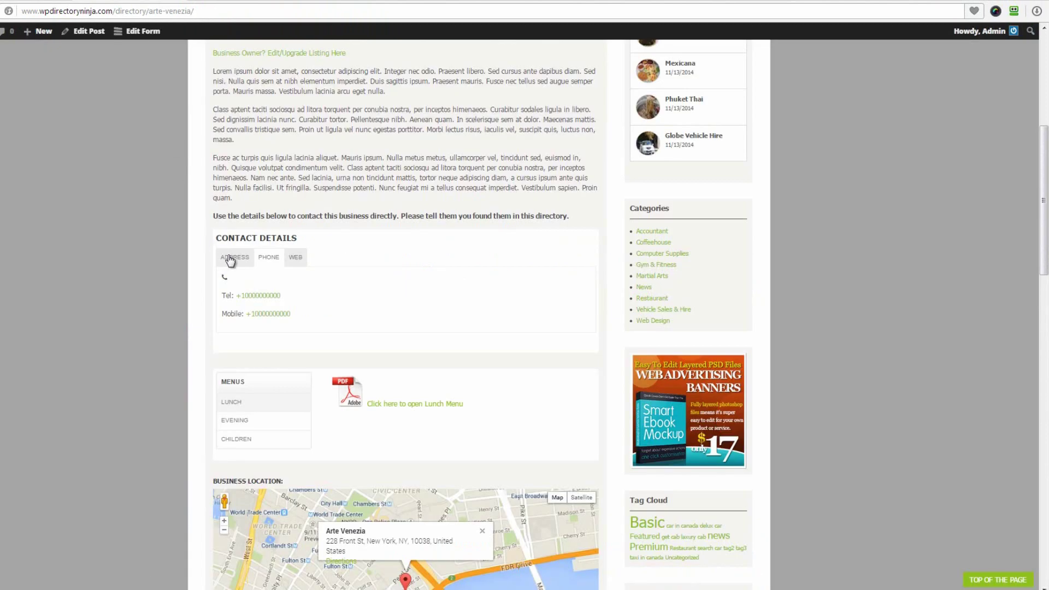
drag(221, 295, 230, 294)
click(46, 1)
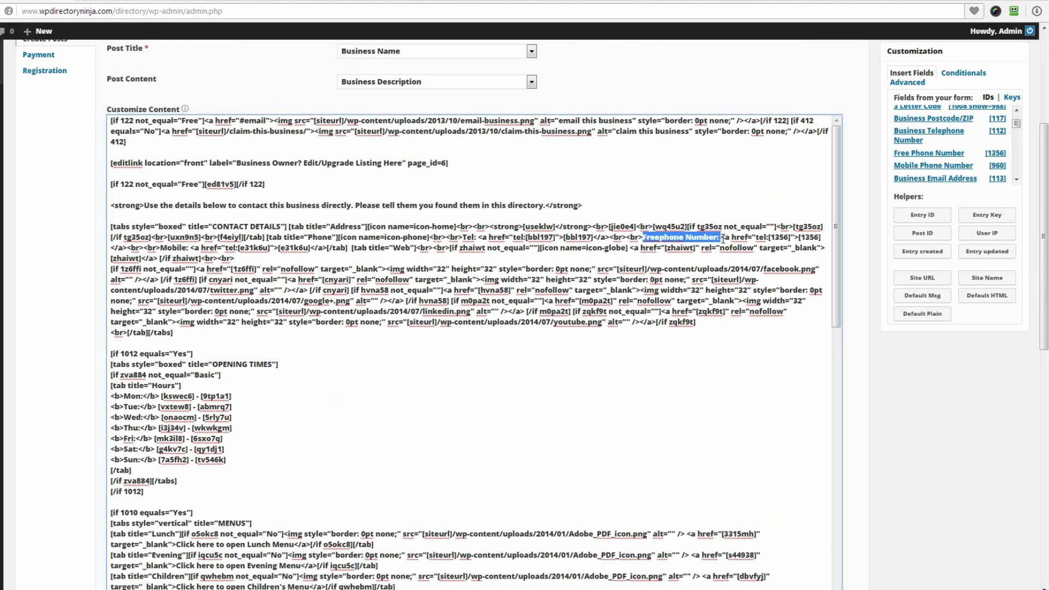
drag(722, 239, 800, 240)
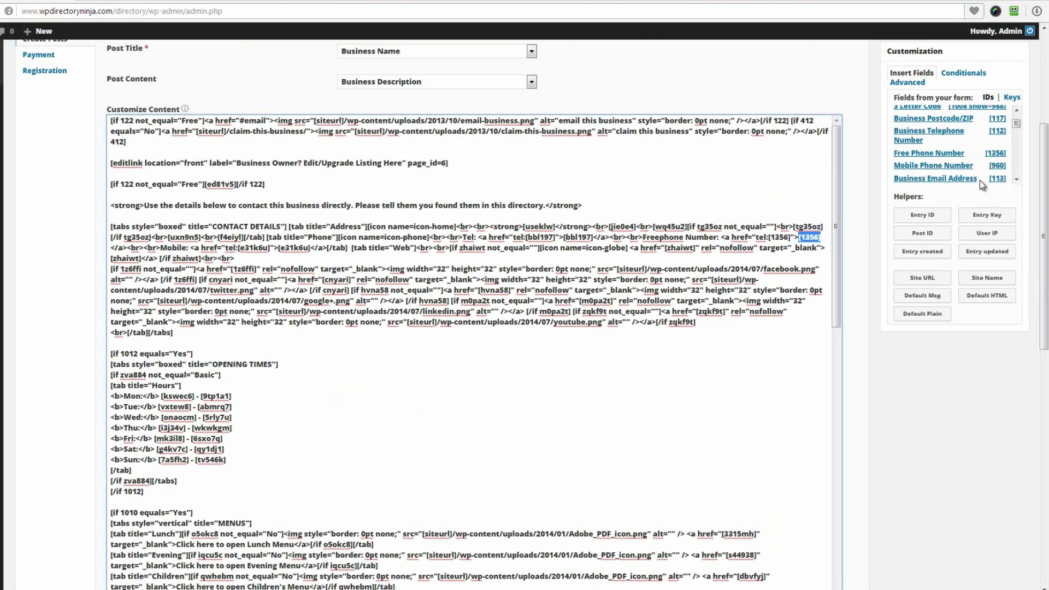
- Save the form settings and check the Phone tab of the refreshed Arte Venezia listing
drag(1045, 186, 1045, 421)
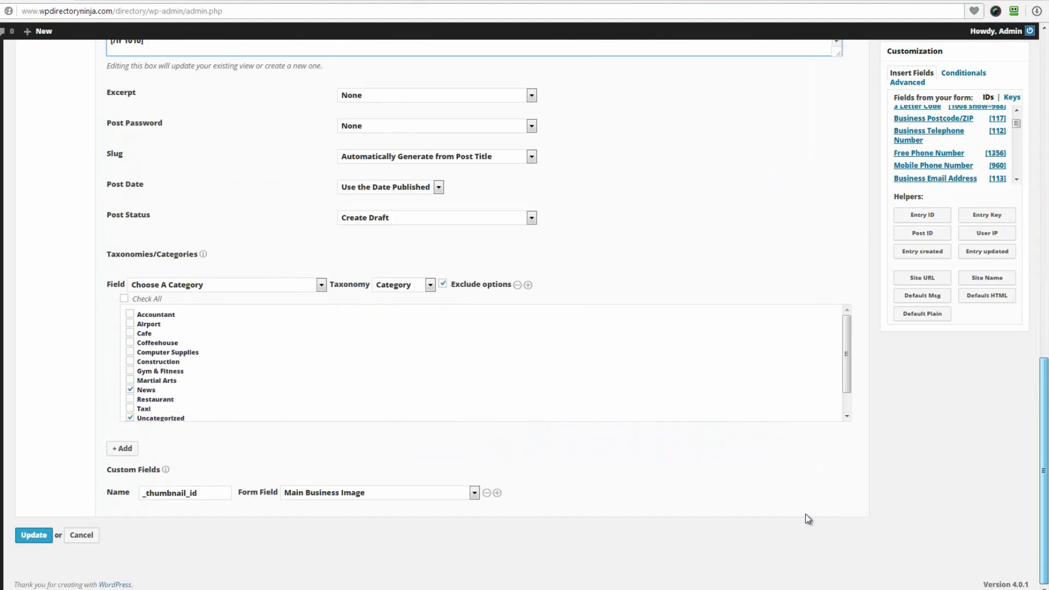
click(23, 536)
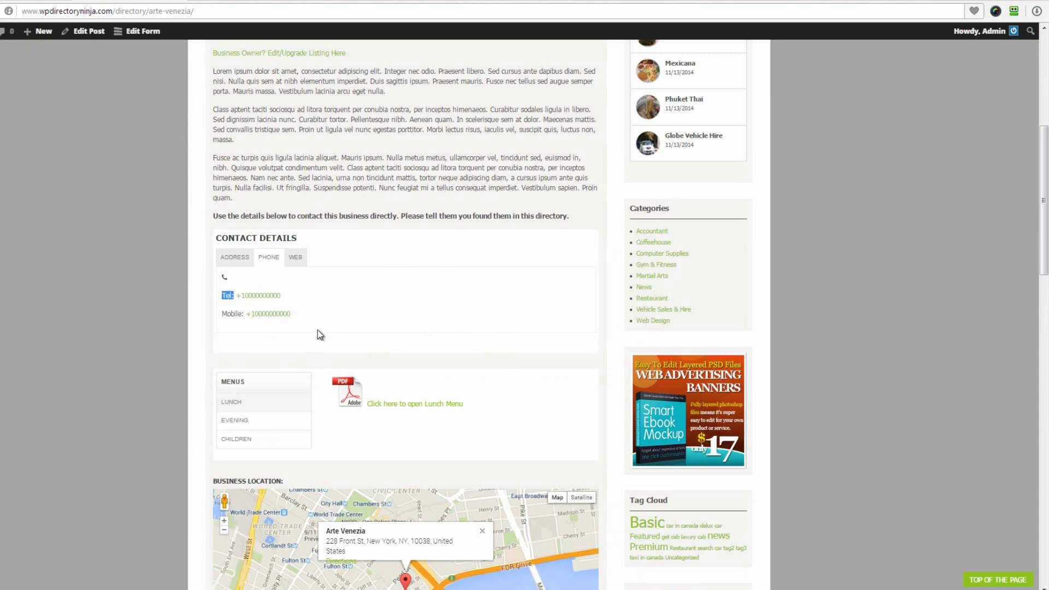
scroll(317, 330, up, 4)
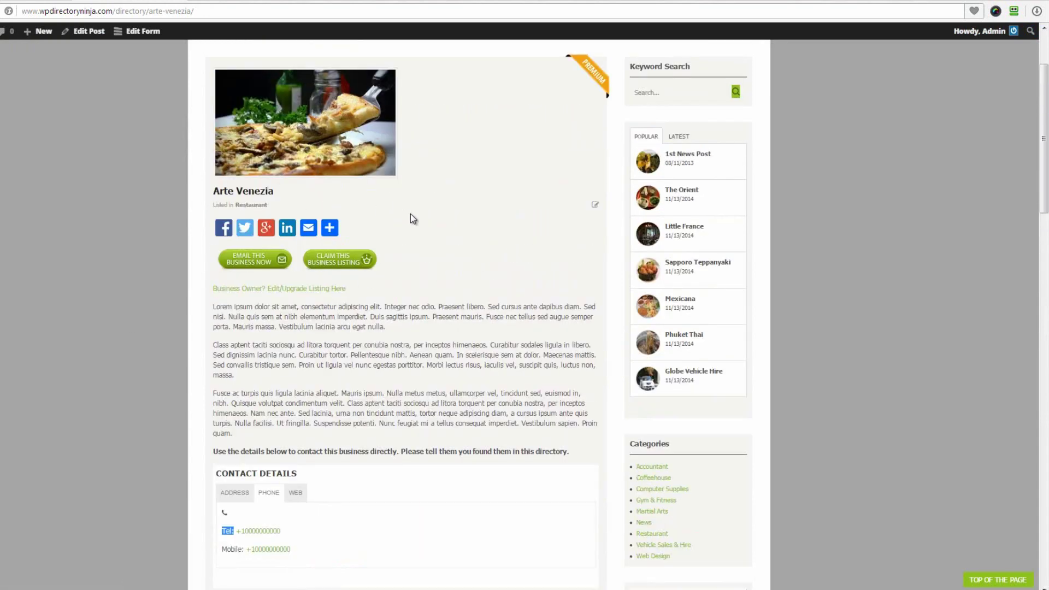
scroll(456, 222, down, 3)
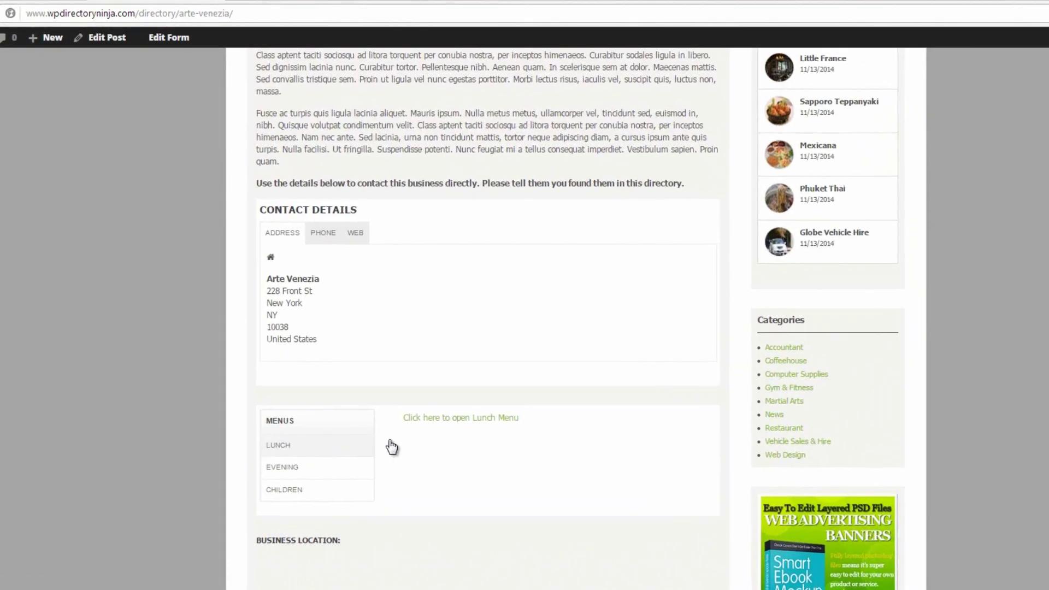
scroll(387, 297, up, 3)
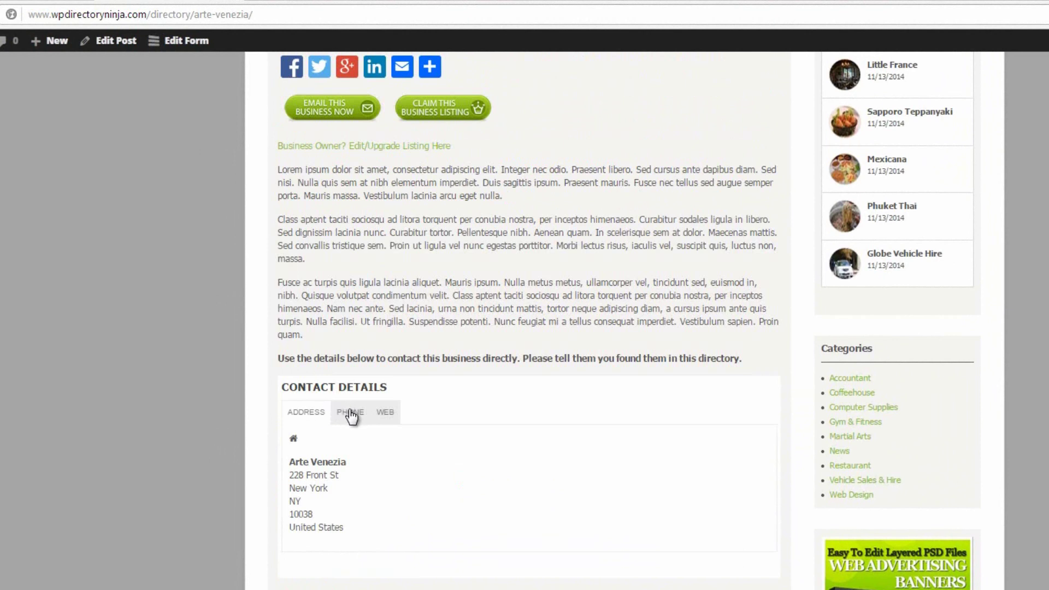
click(351, 413)
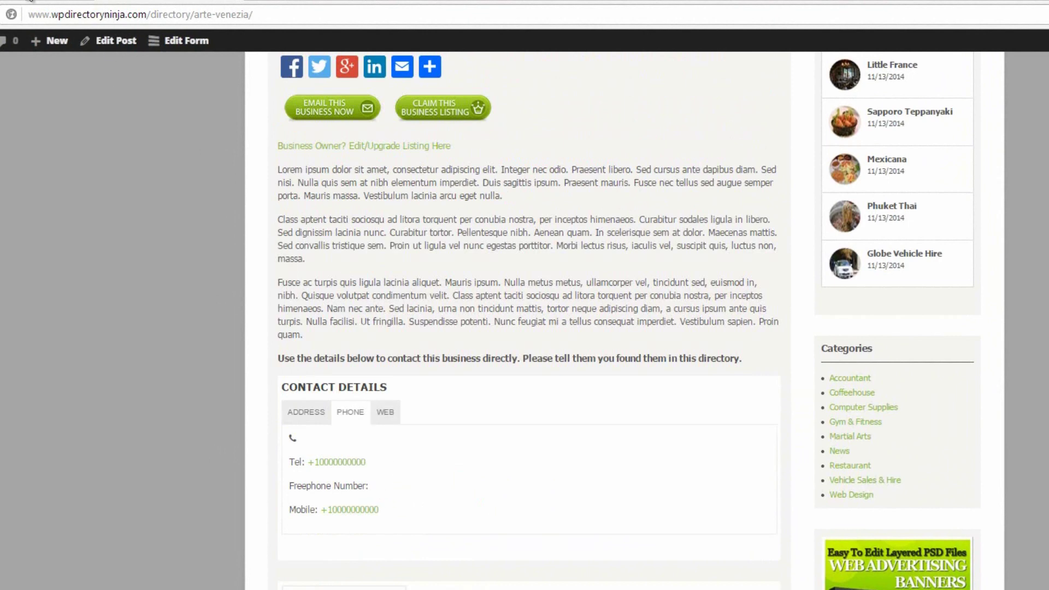
- Edit the Arte Venezia entry of the Directory Submission Form, fill in its Free Phone Number field and update the entry
click(30, 1)
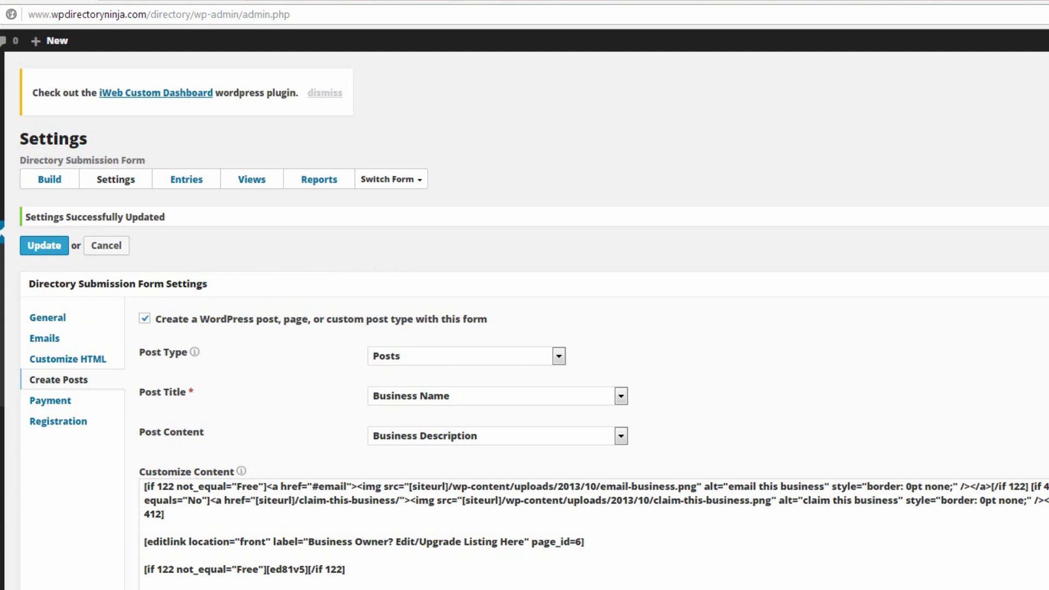
click(188, 186)
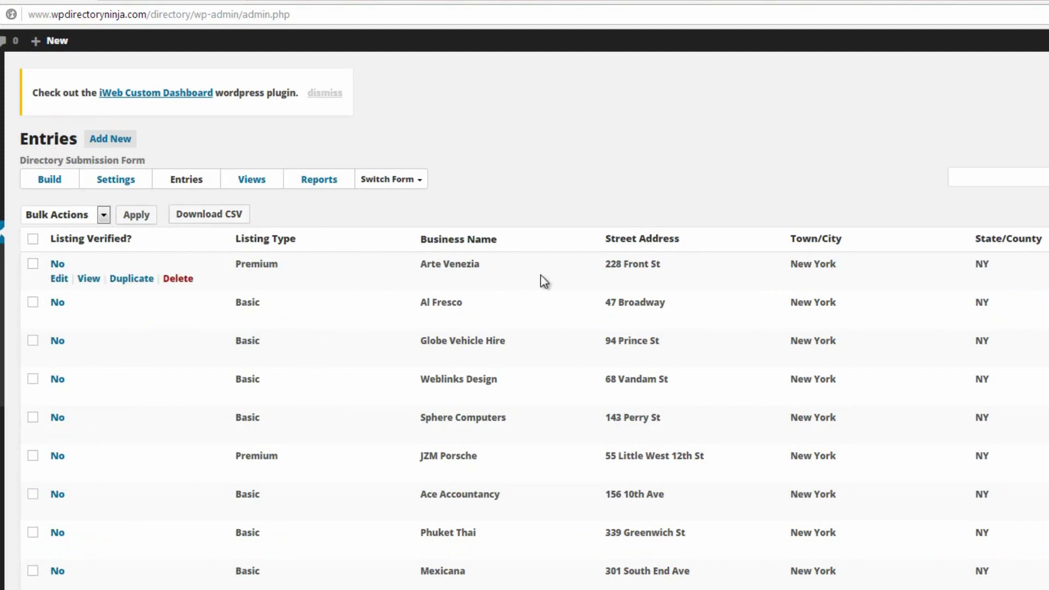
click(58, 278)
scroll(544, 418, down, 7)
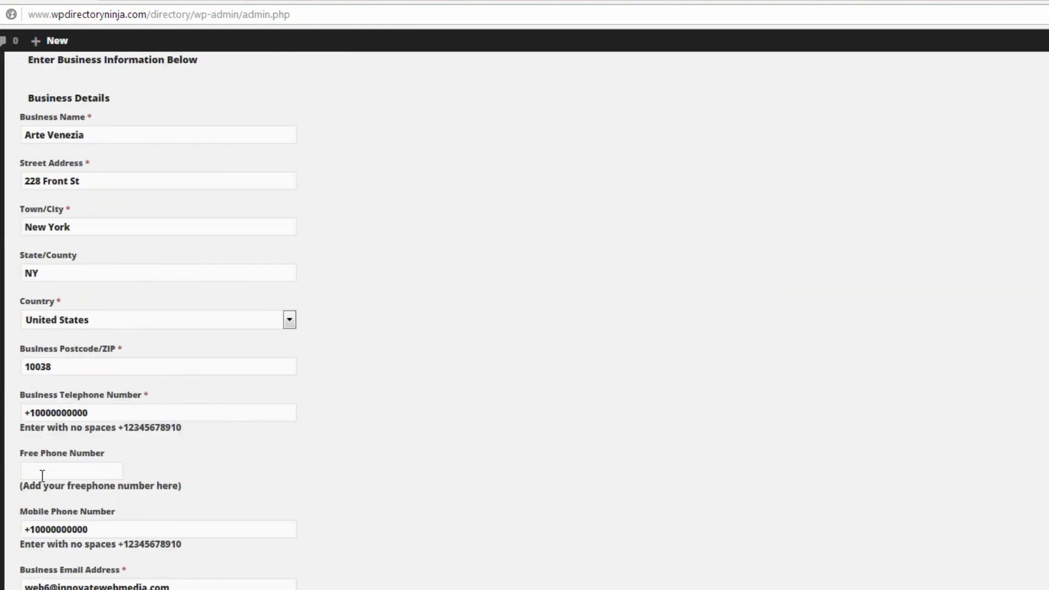
click(68, 467)
text(08000000000)
scroll(409, 442, down, 15)
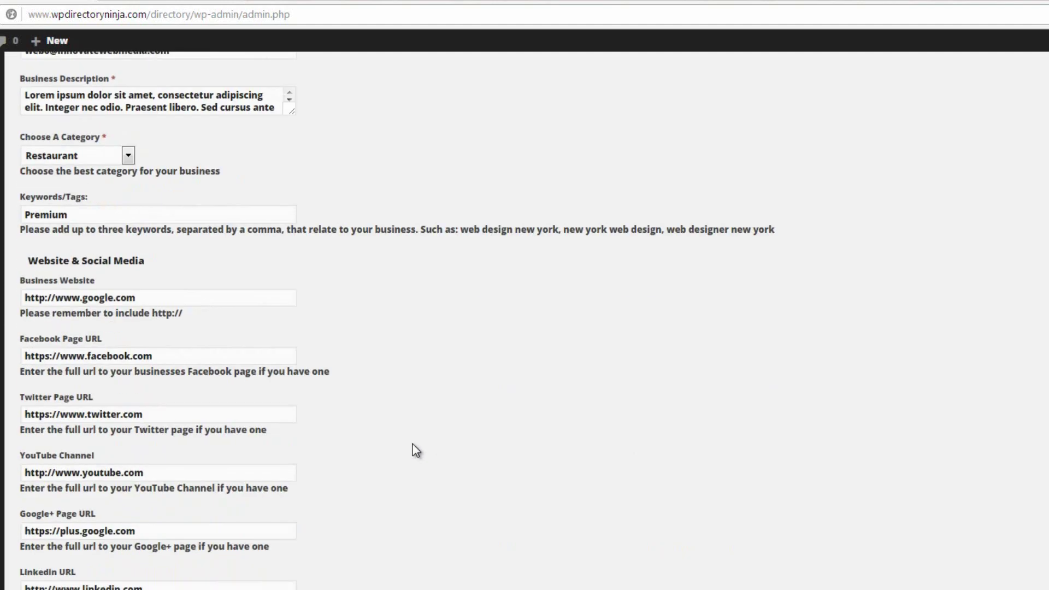
scroll(405, 491, down, 15)
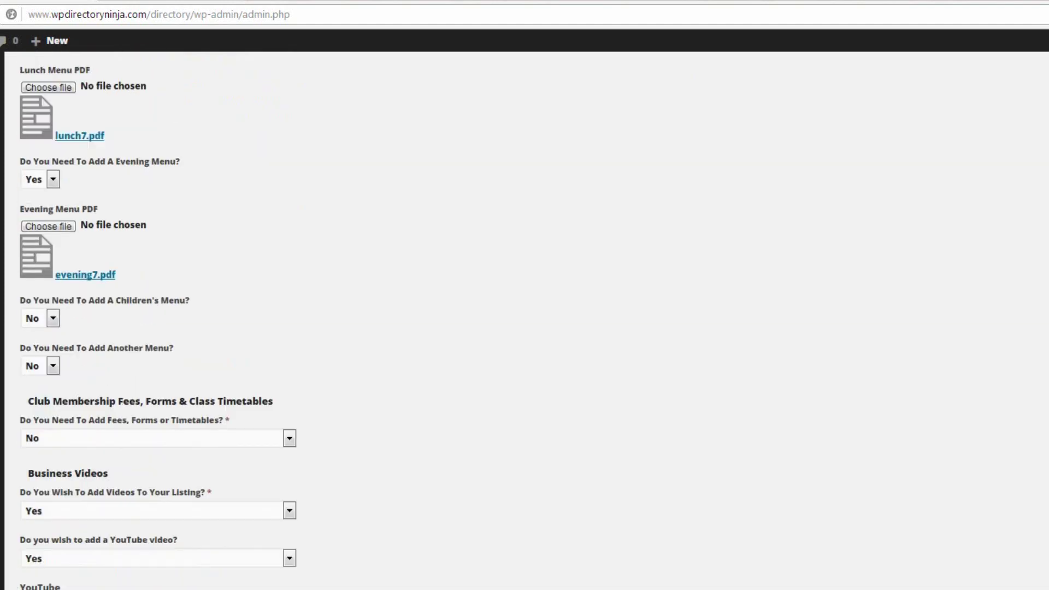
scroll(525, 327, down, 6)
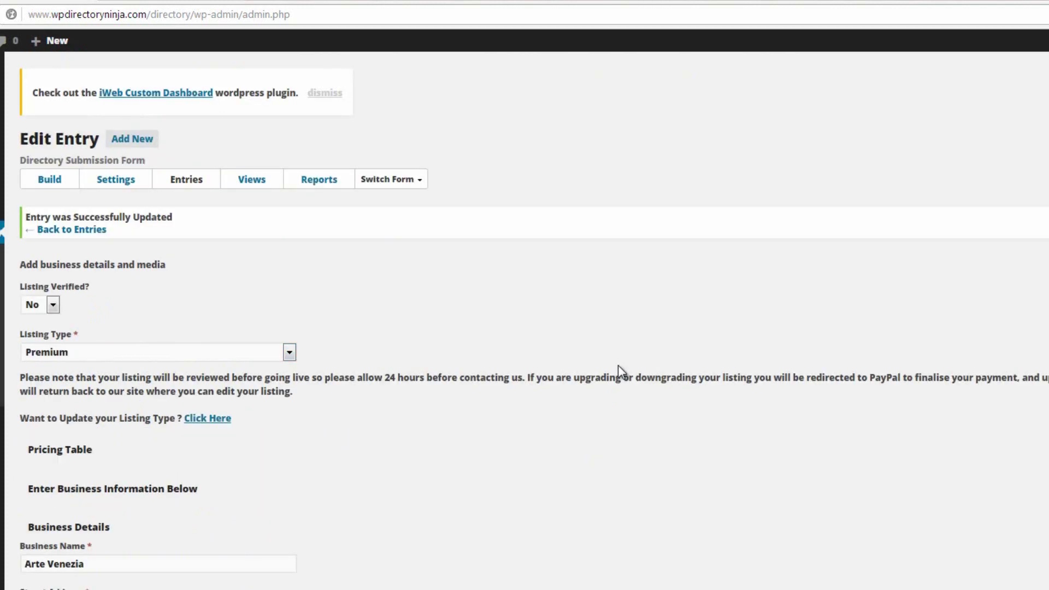
- Reload the Arte Venezia listing and check the Freephone Number line in its Phone tab
scroll(407, 238, down, 1)
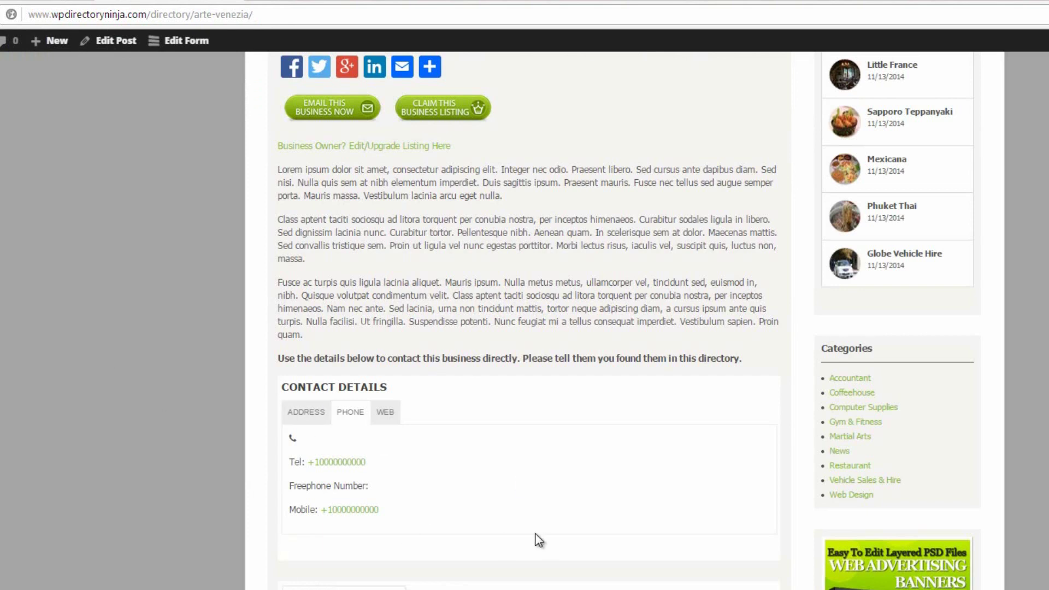
key(F5)
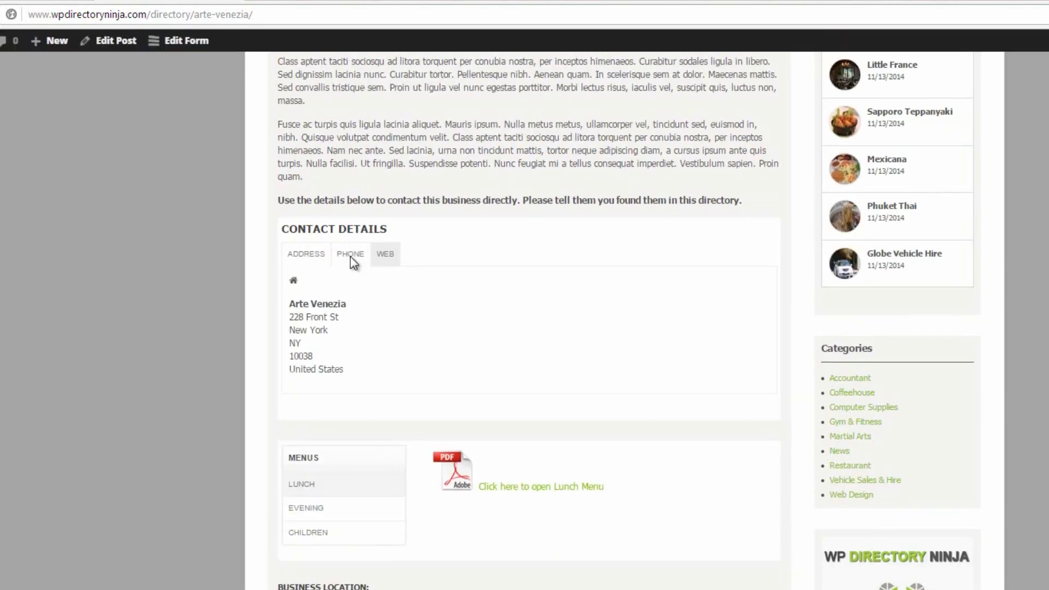
click(348, 421)
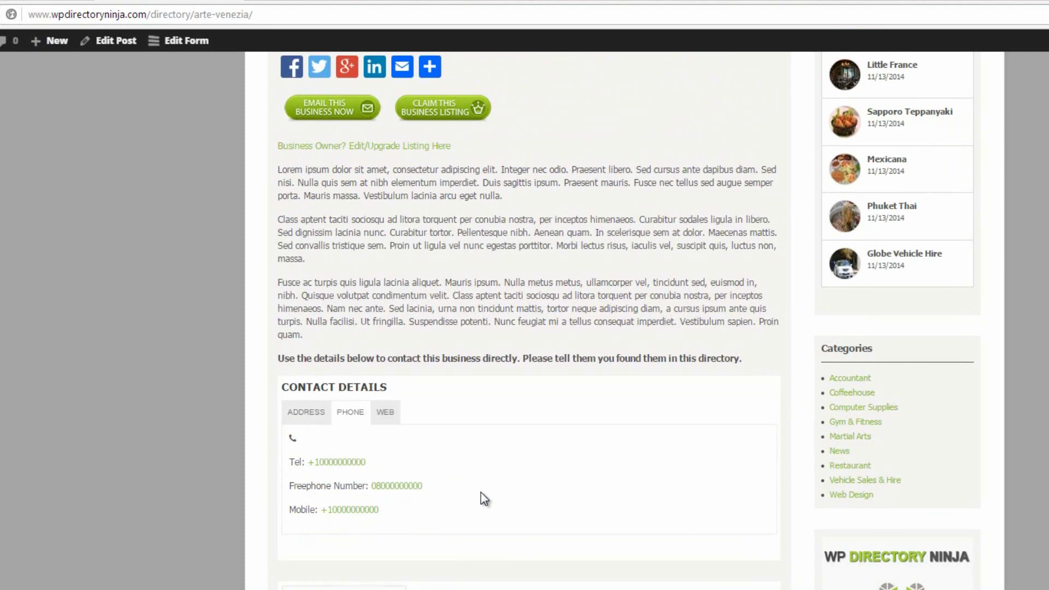
- Open the Golden Gym listing from the Gym & Fitness category and check the Freephone Number line in its Phone tab
scroll(536, 287, up, 7)
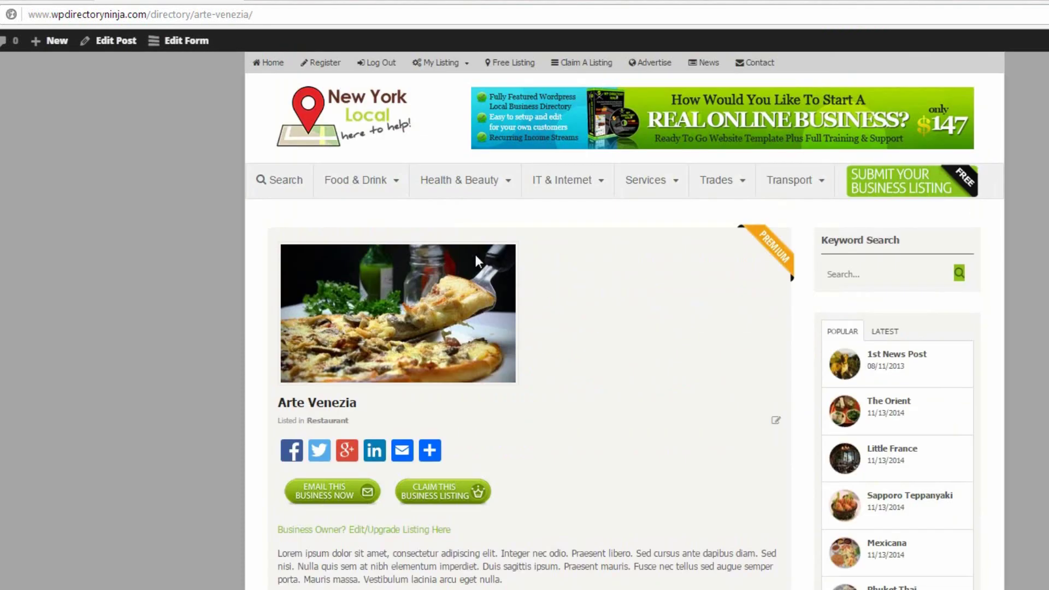
mouse_move(355, 180)
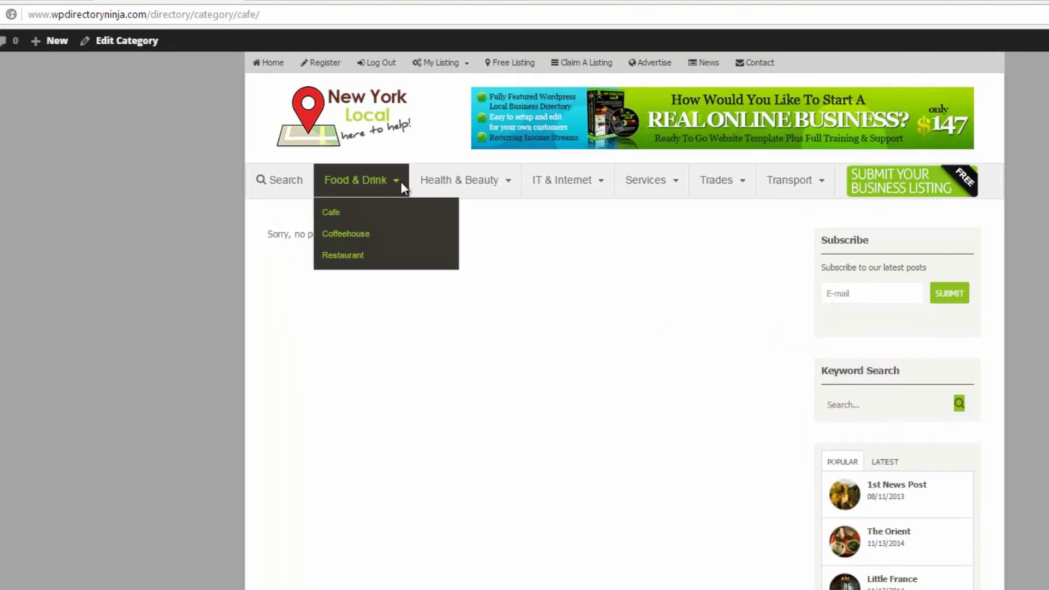
mouse_move(457, 185)
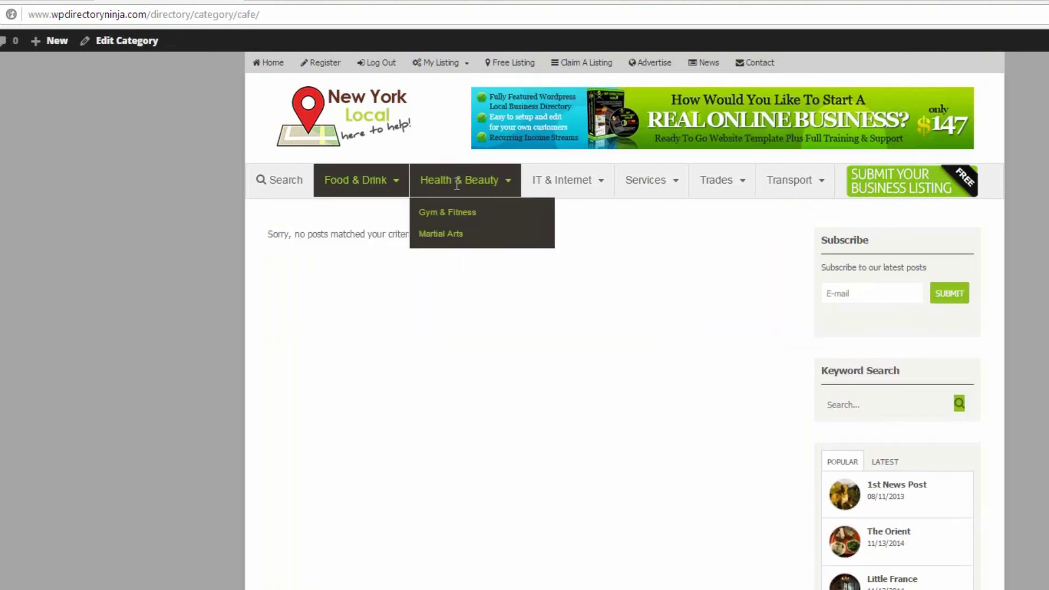
click(429, 215)
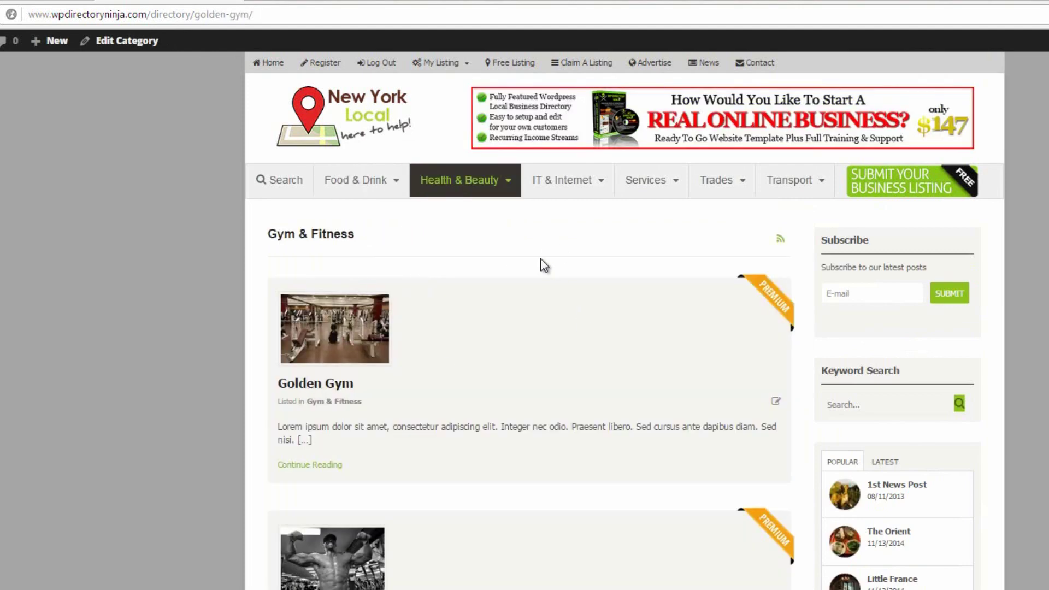
scroll(582, 284, down, 7)
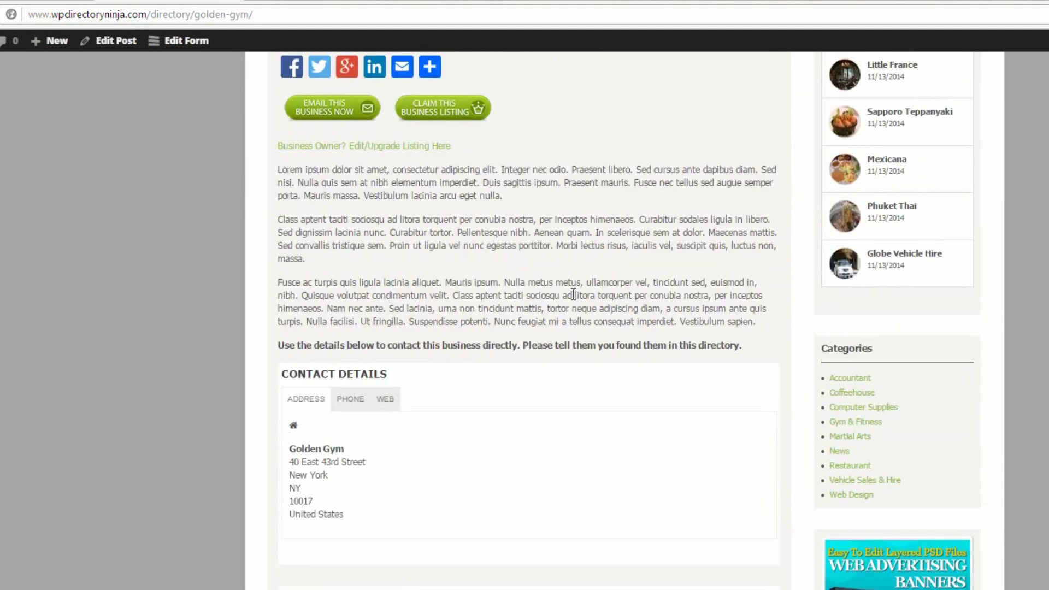
click(350, 403)
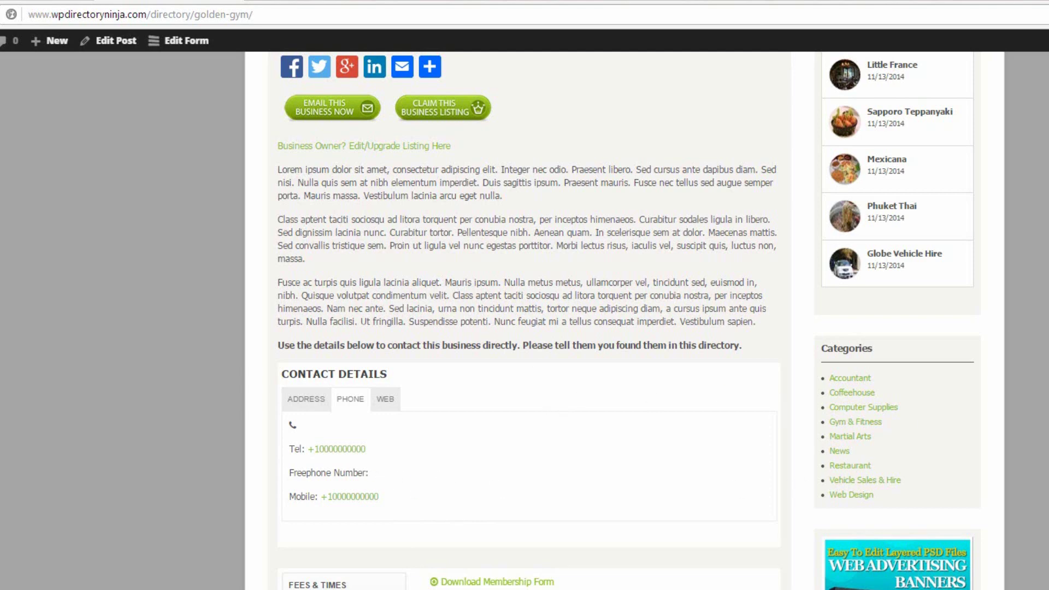
- Open the form's Create Posts settings and enlarge the Customize Content box, bringing the Freephone Number code into view
click(28, 1)
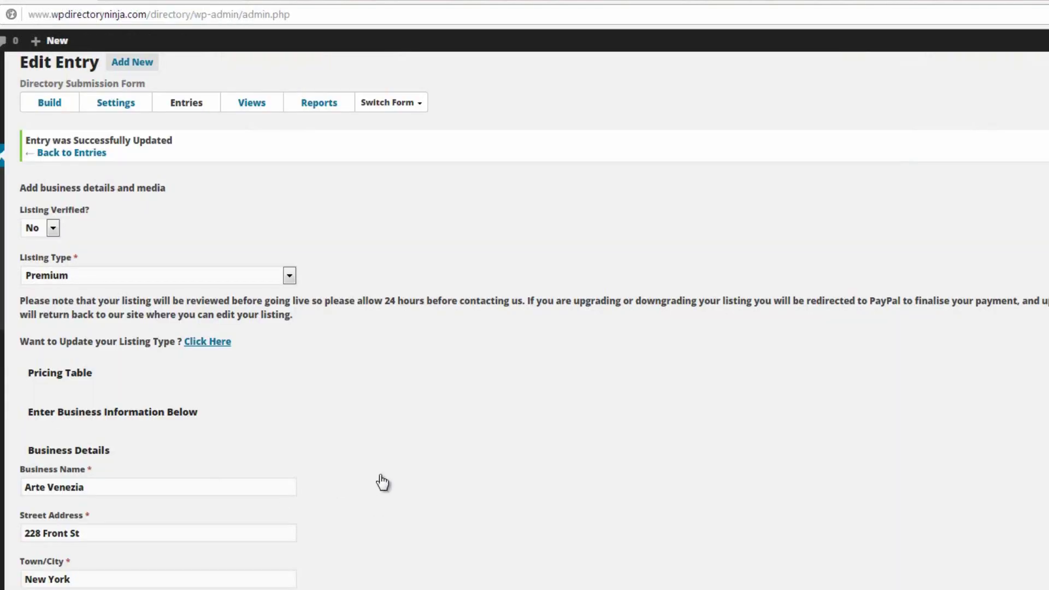
click(116, 105)
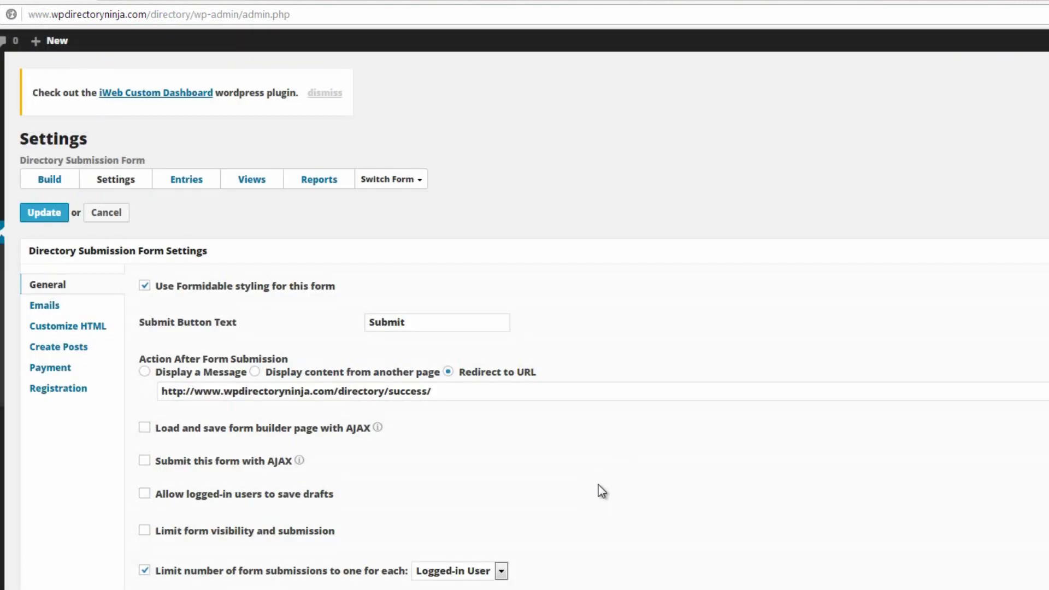
click(59, 348)
scroll(547, 382, down, 10)
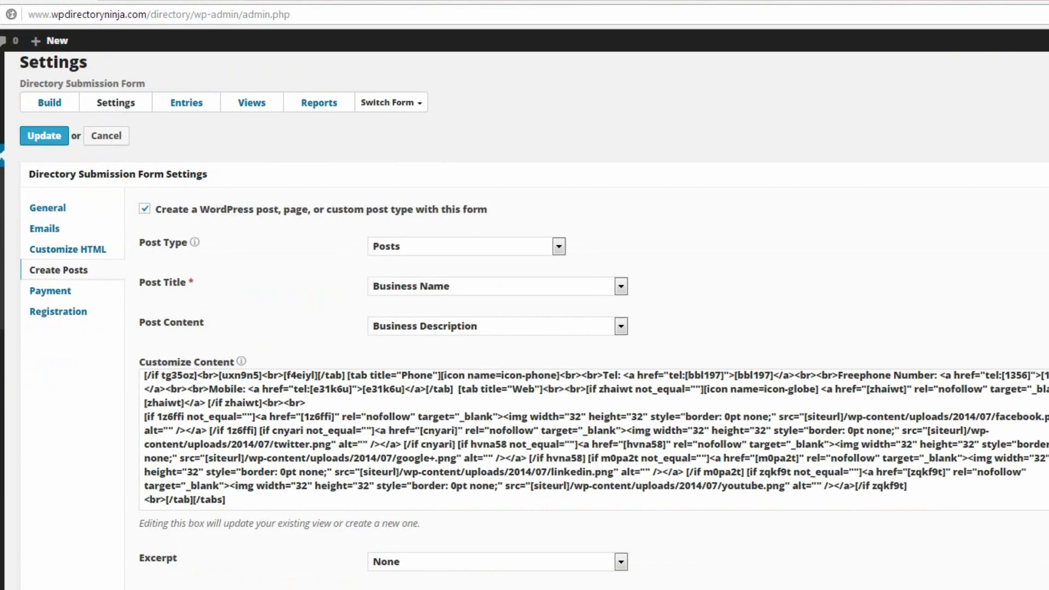
scroll(524, 328, down, 5)
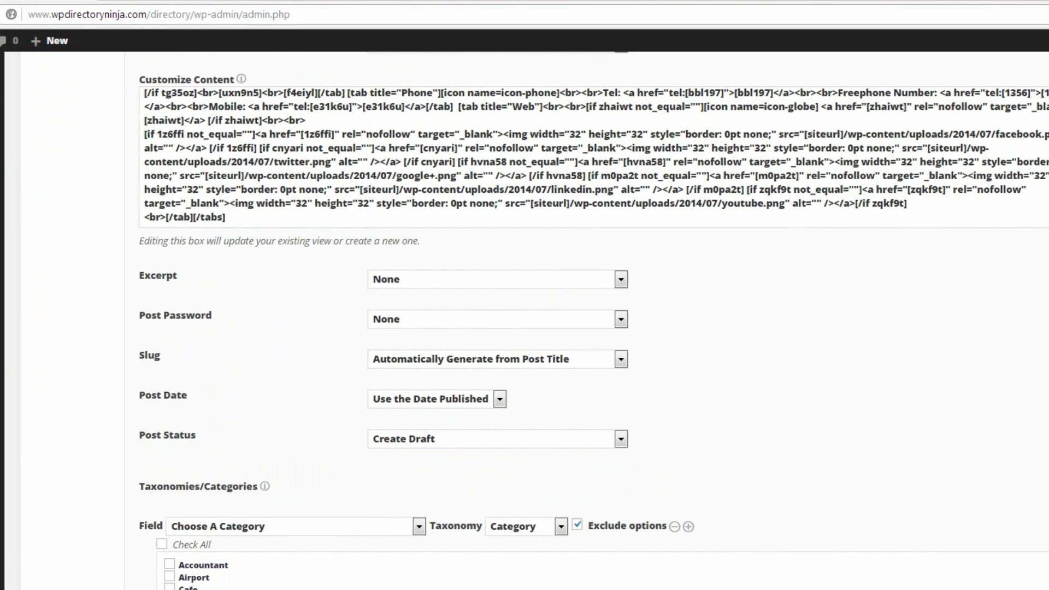
drag(1039, 209, 986, 587)
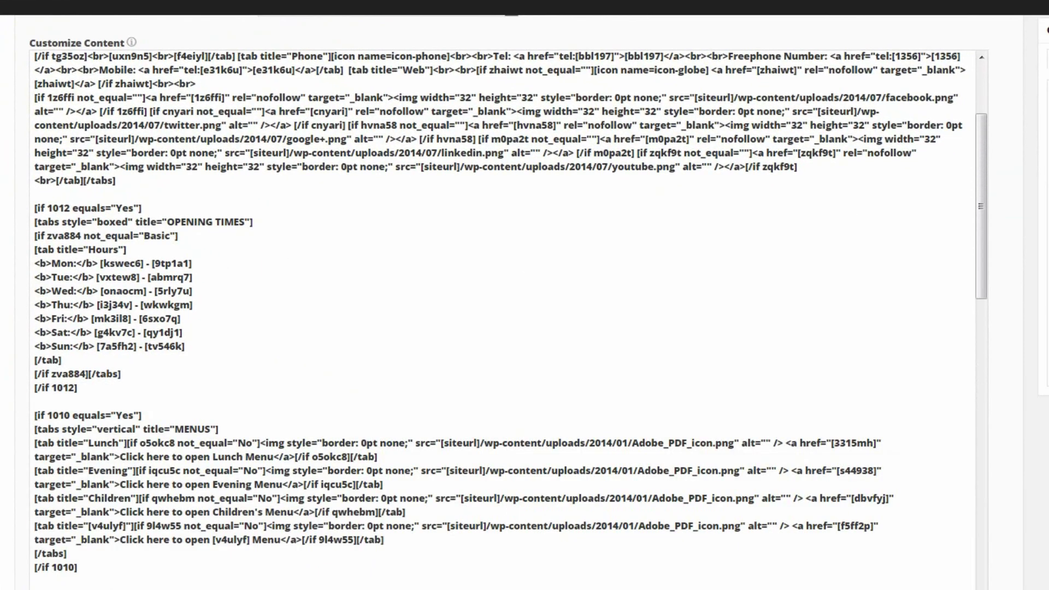
drag(984, 283, 984, 224)
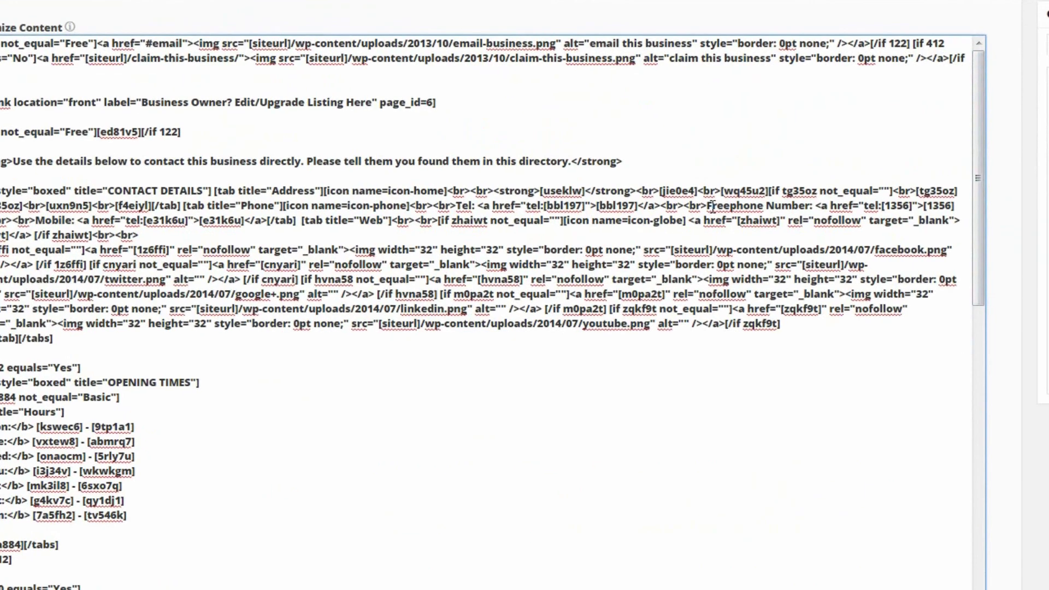
- Insert the opening condition [if 1356 not_equal=""] directly before the "Freephone Number:" text in the Customize Content code
click(728, 210)
drag(514, 168, 0, 191)
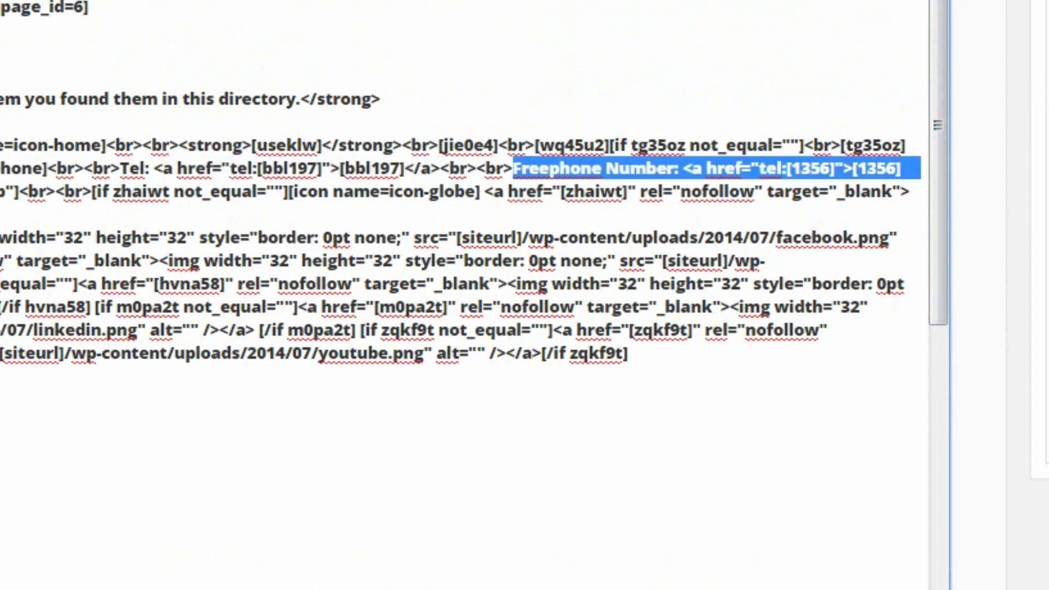
key(alt+Tab)
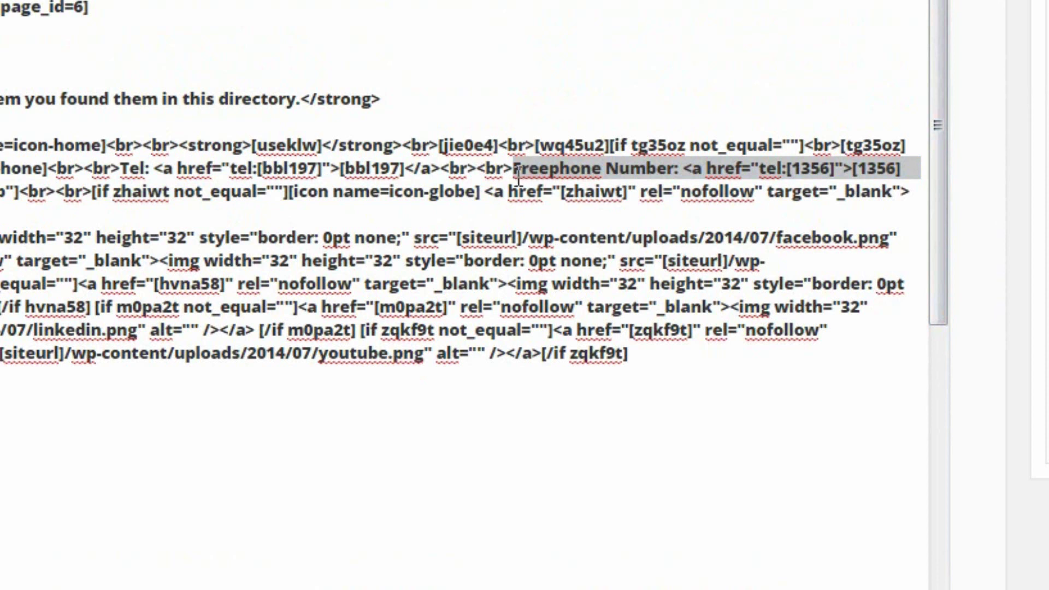
click(514, 166)
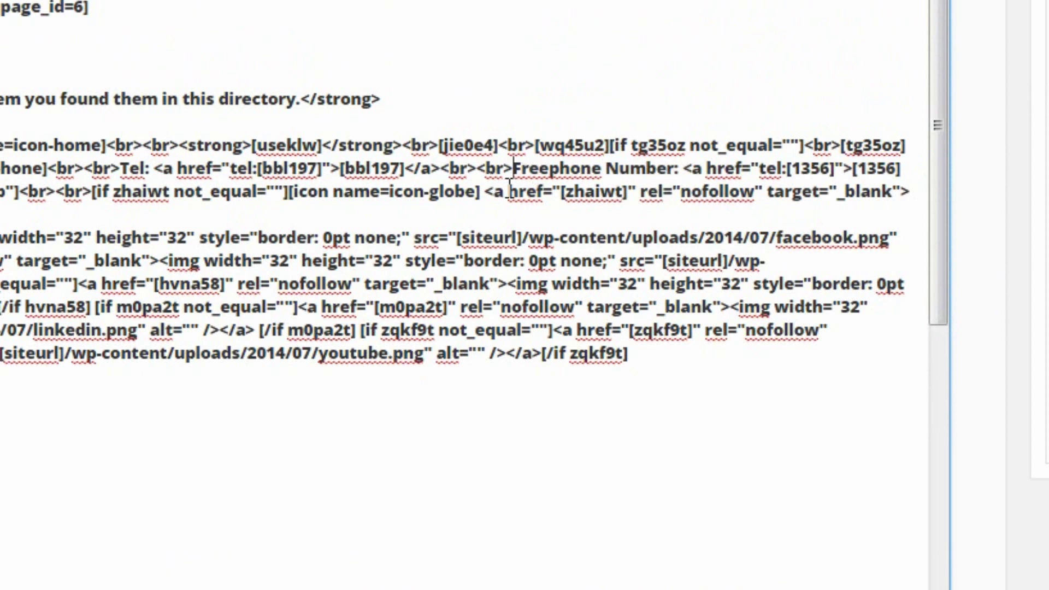
text([)
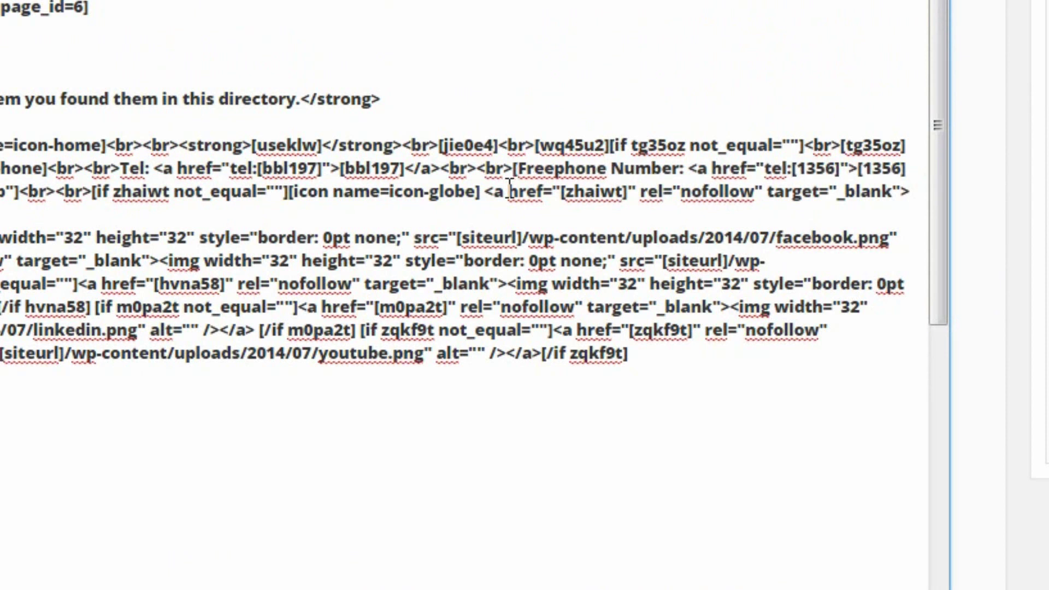
text(if)
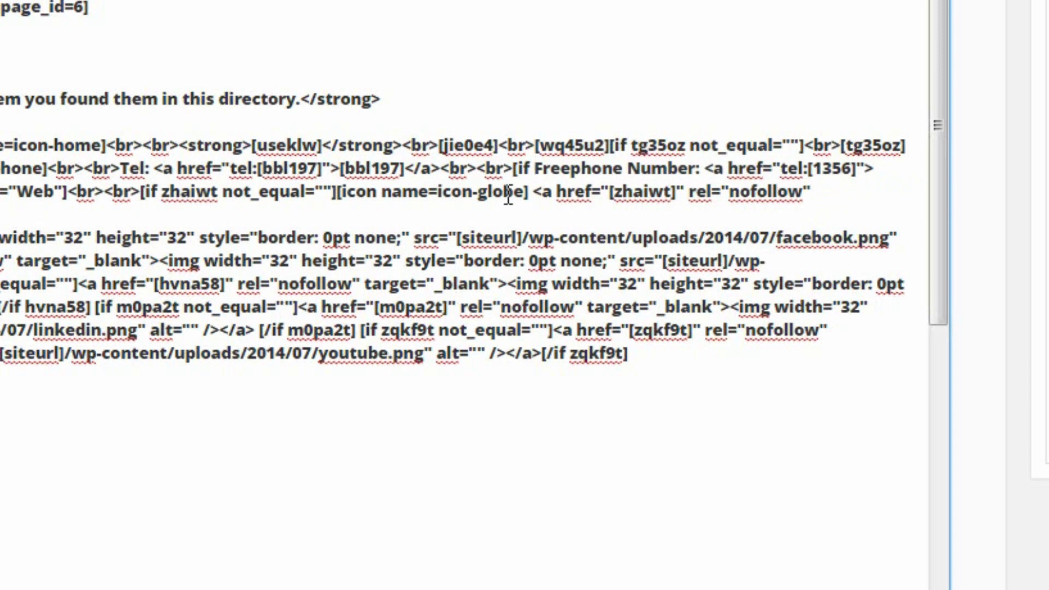
text(1356)
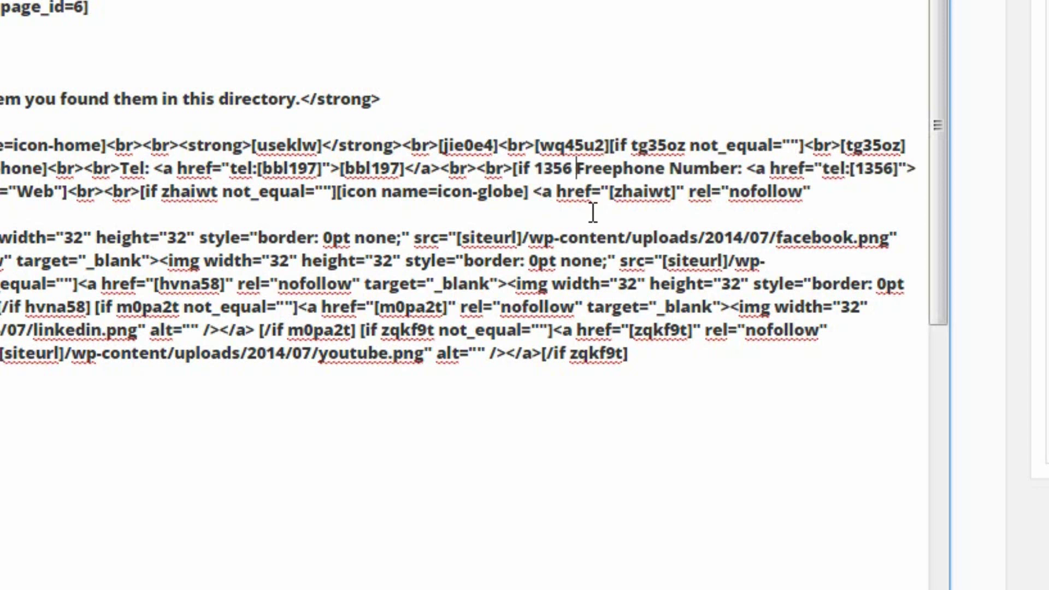
text( not)
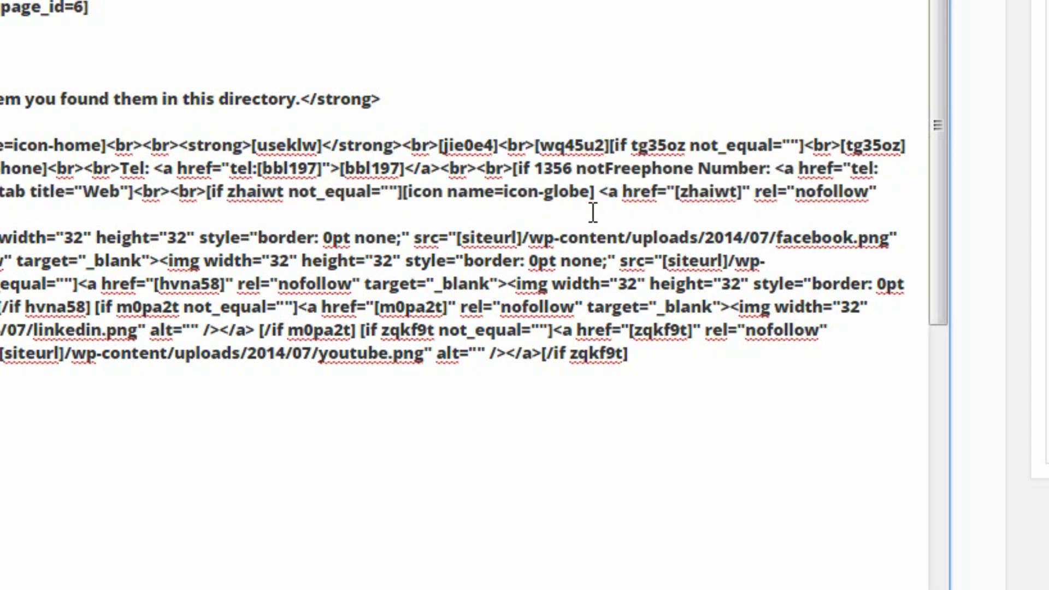
text(_equal)
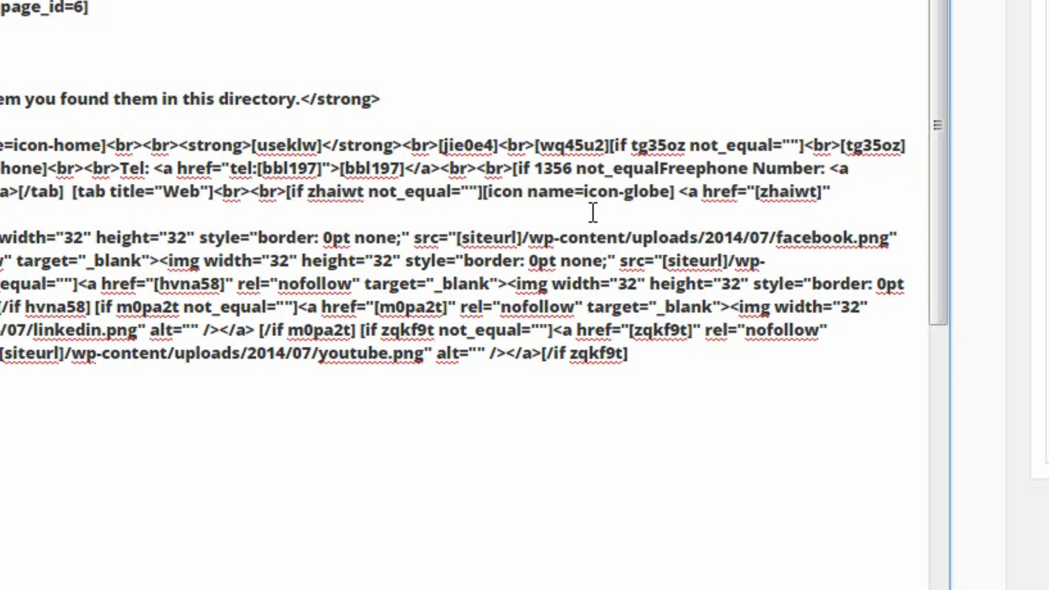
text(=)
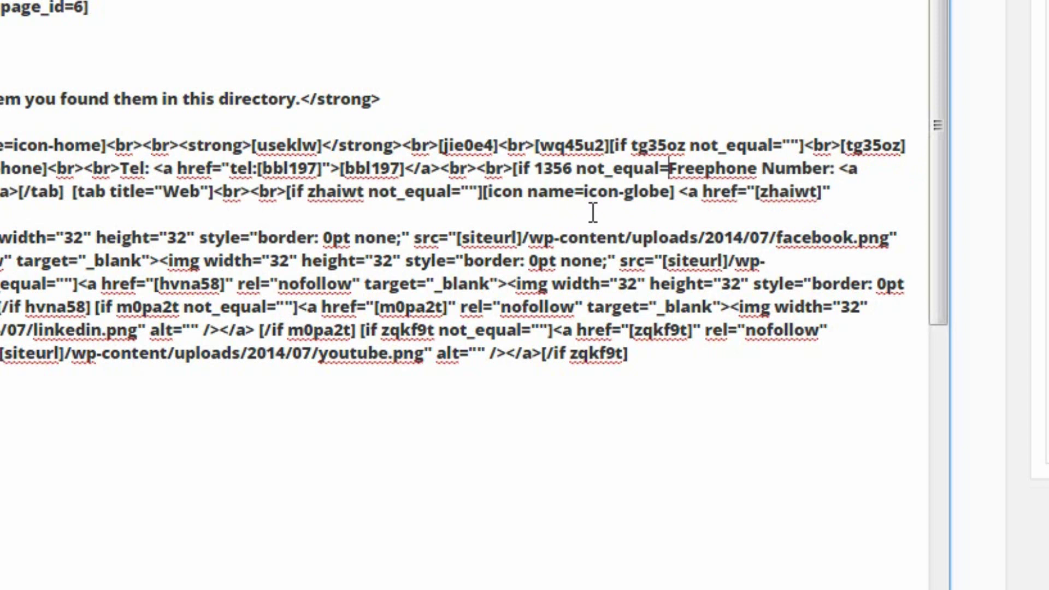
text(")
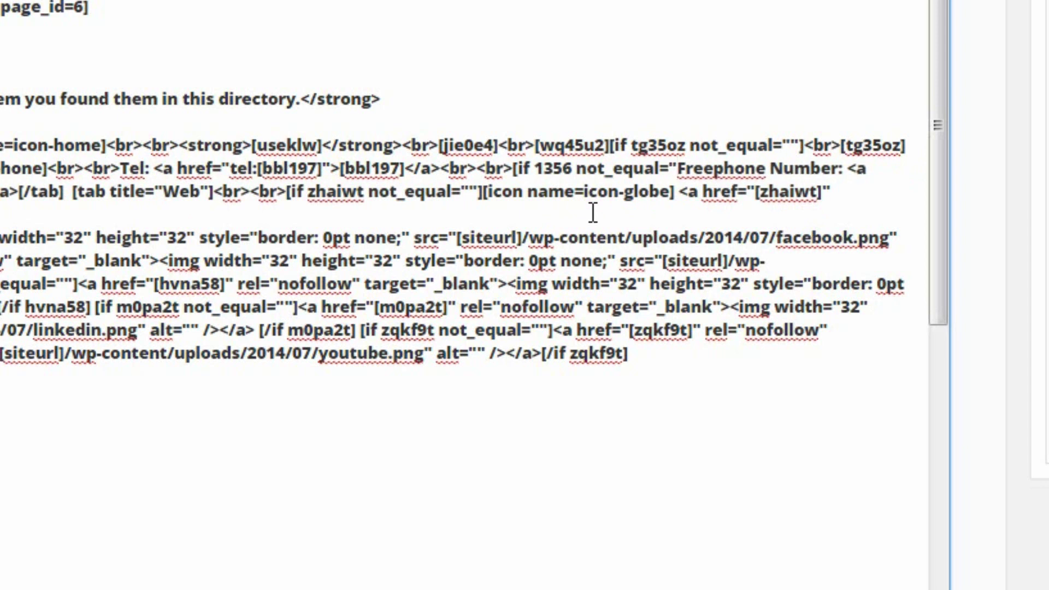
text(")
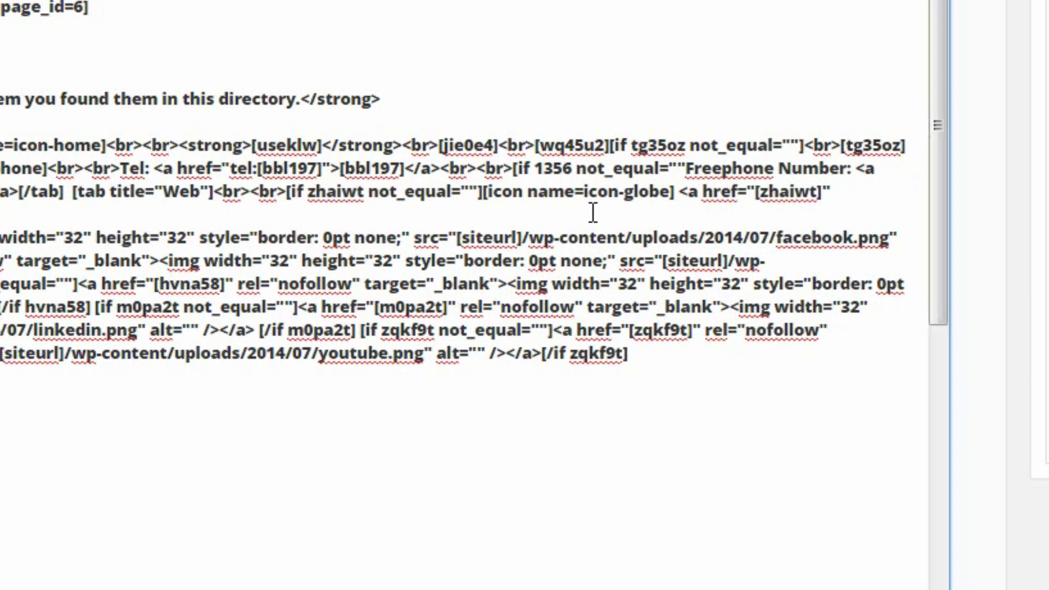
text(])
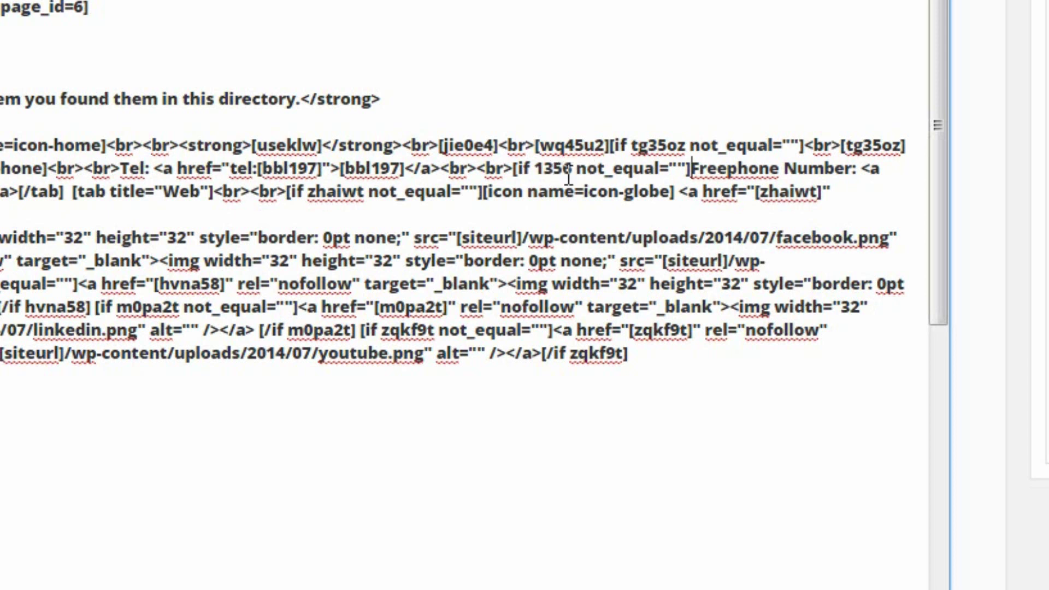
- Close the condition by inserting [/if 1356] directly after the Freephone Number link's closing </a> tag, before the line breaks preceding Mobile
click(673, 176)
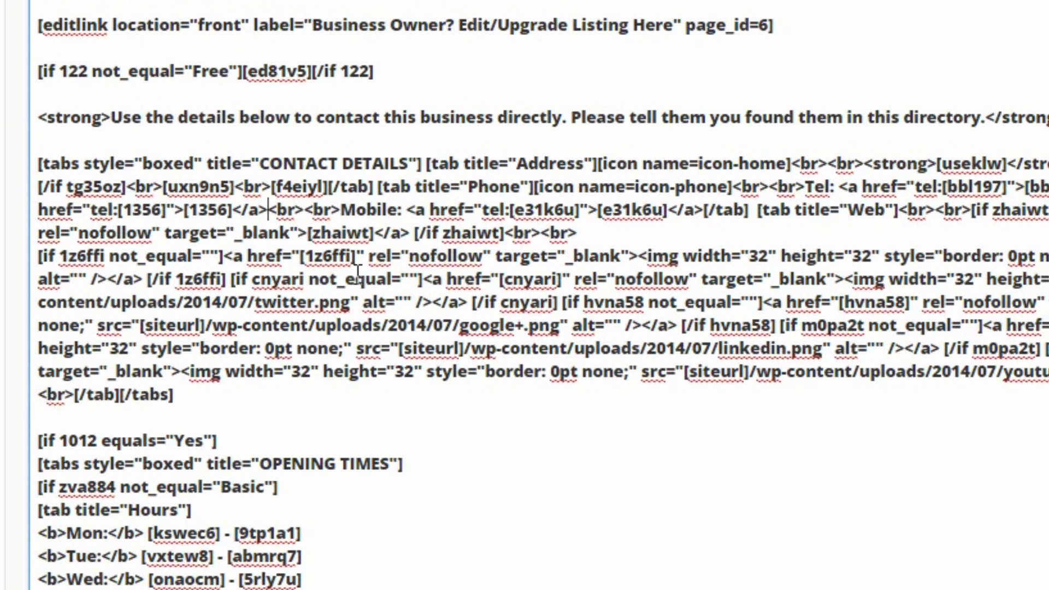
text([)
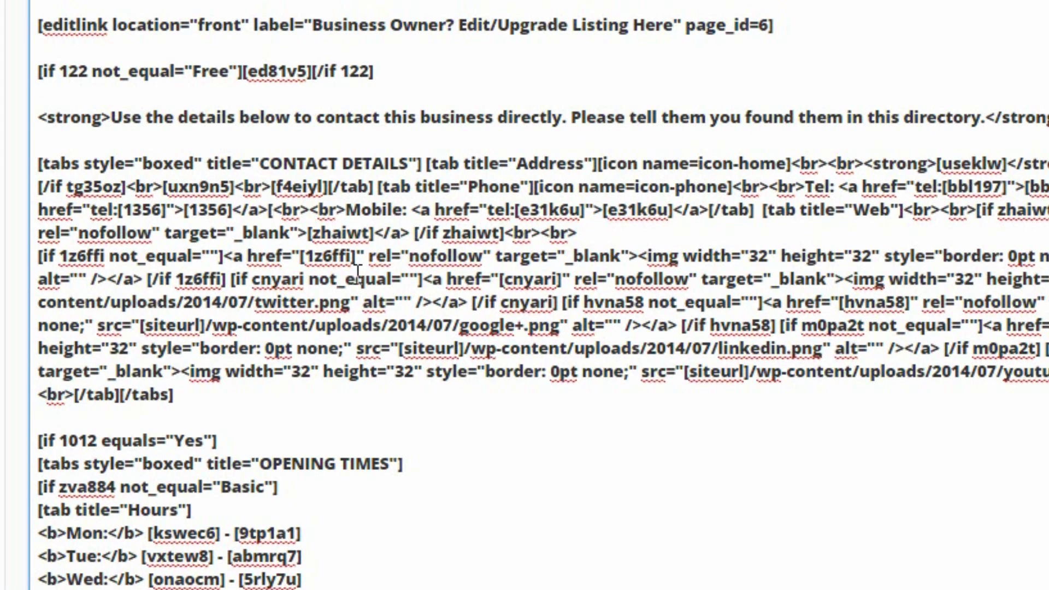
text(/)
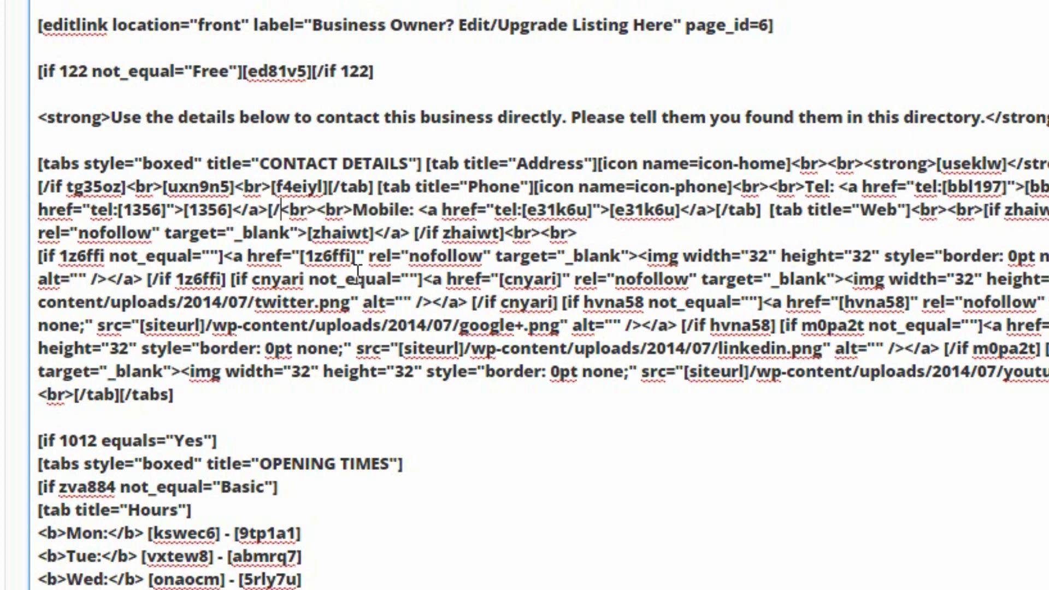
text(if)
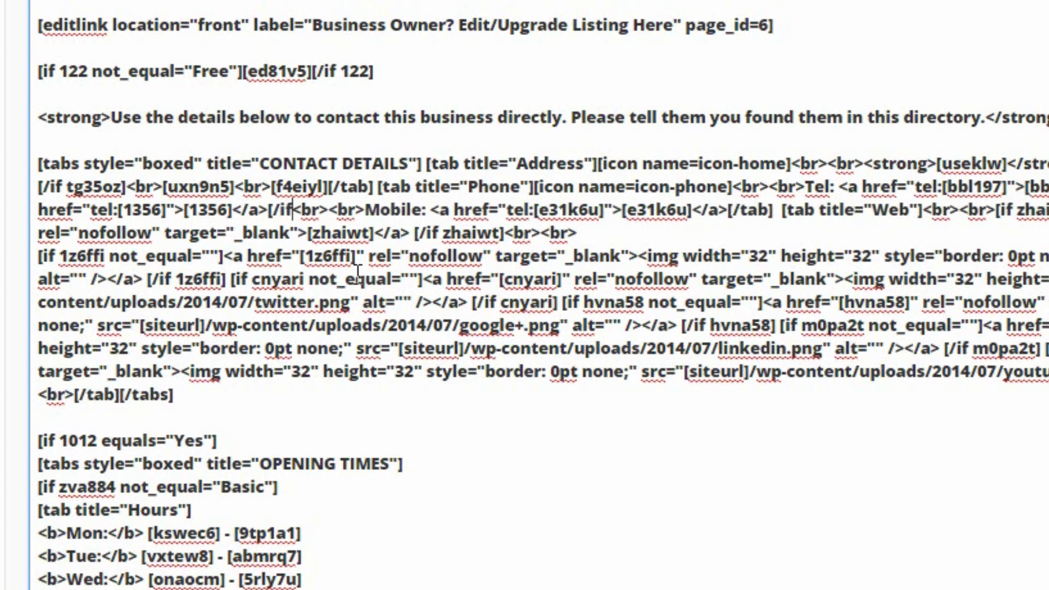
text( 1356)
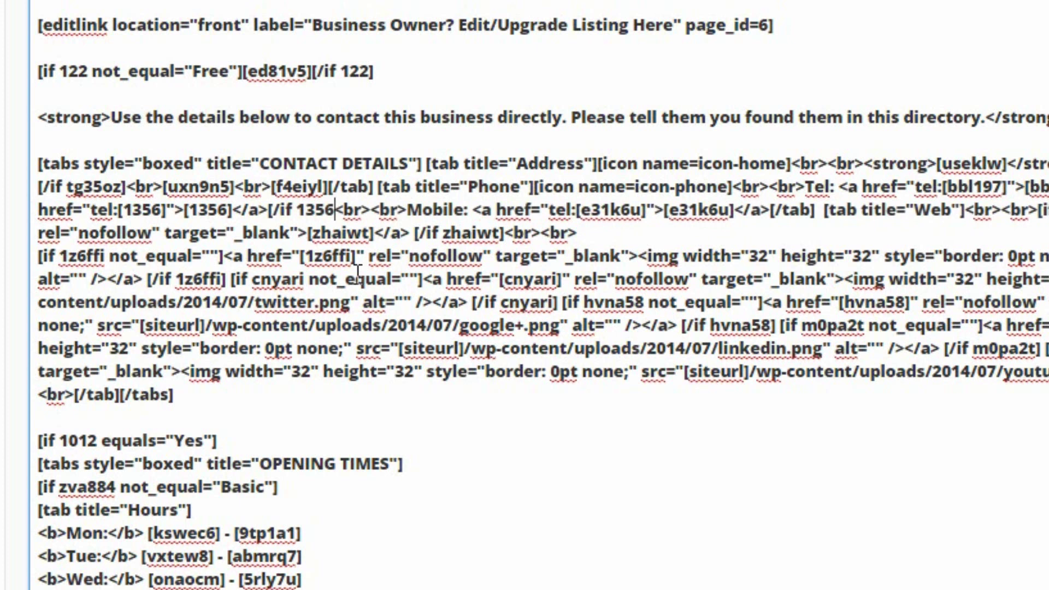
text(])
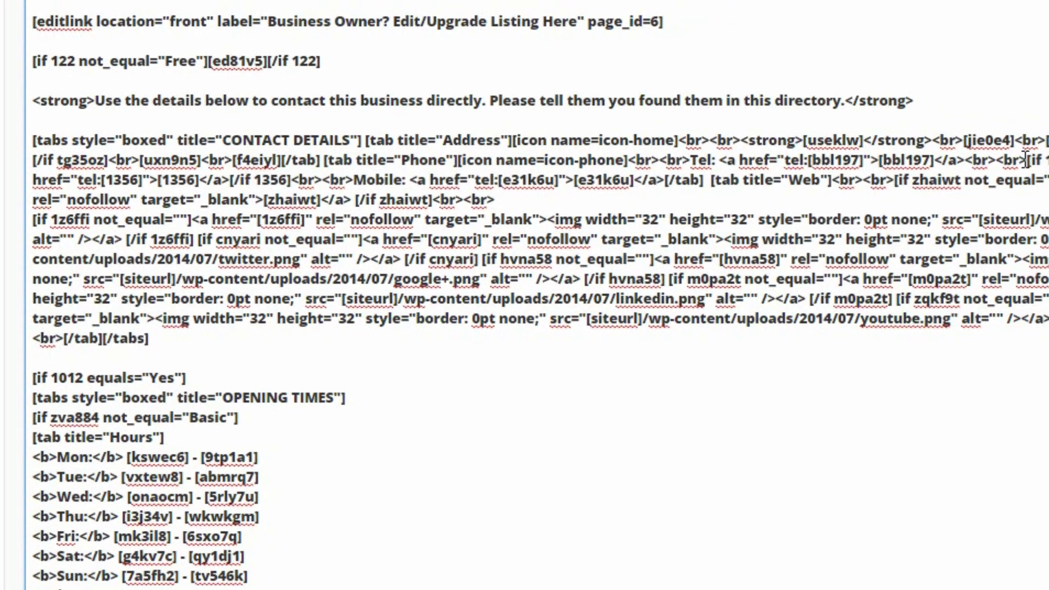
- Highlight the conditional Freephone Number code, from its opening condition through the line breaks before Mobile, to review it
drag(1026, 159, 496, 199)
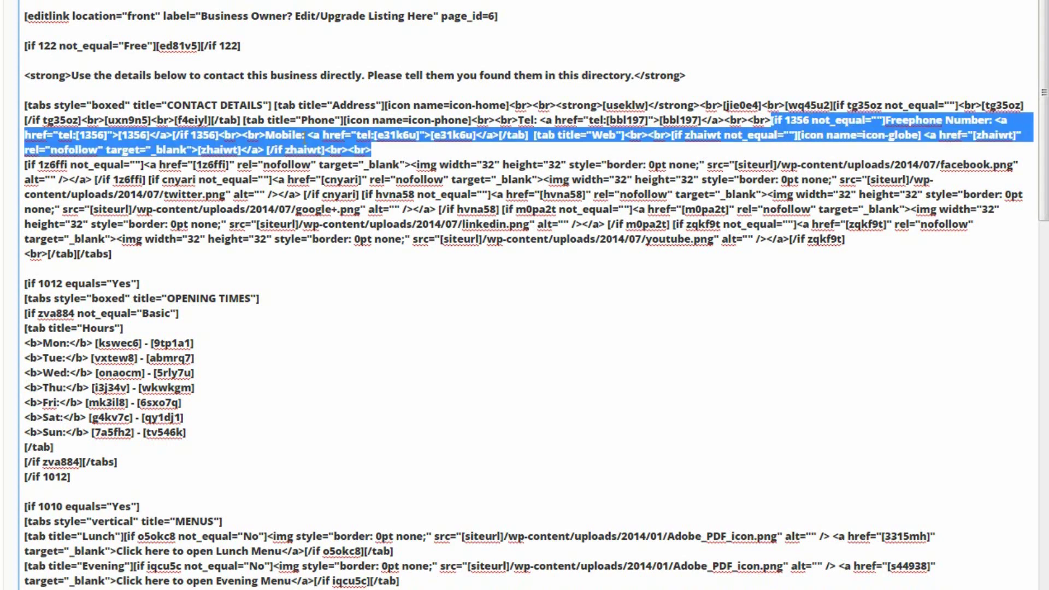
drag(305, 138, 265, 135)
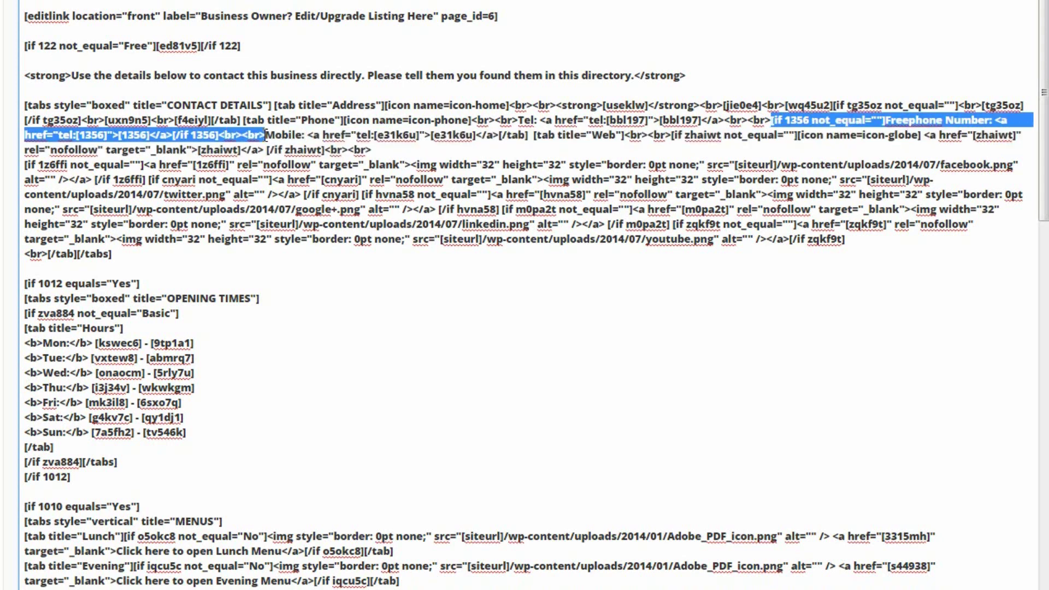
click(773, 142)
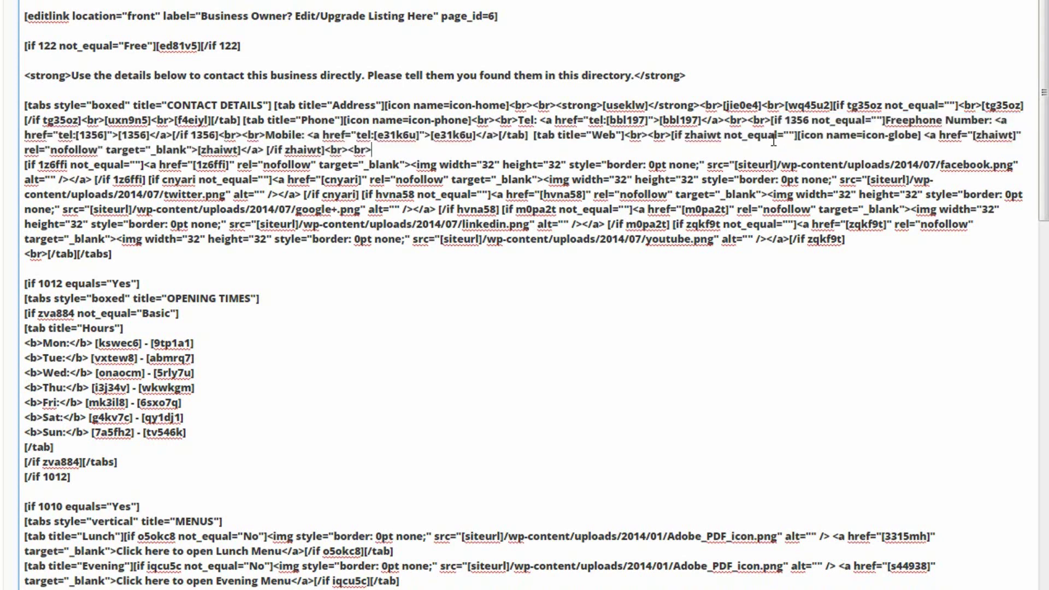
drag(771, 121, 268, 135)
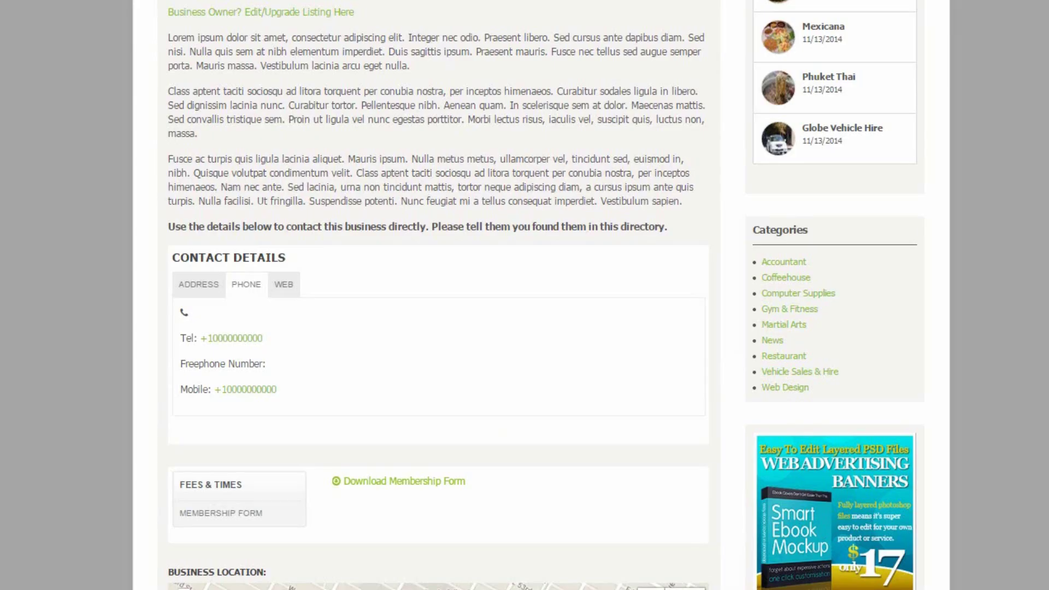
- Reload the Golden Gym listing and check in its Phone tab whether the empty Freephone Number line is still shown
scroll(437, 295, up, 5)
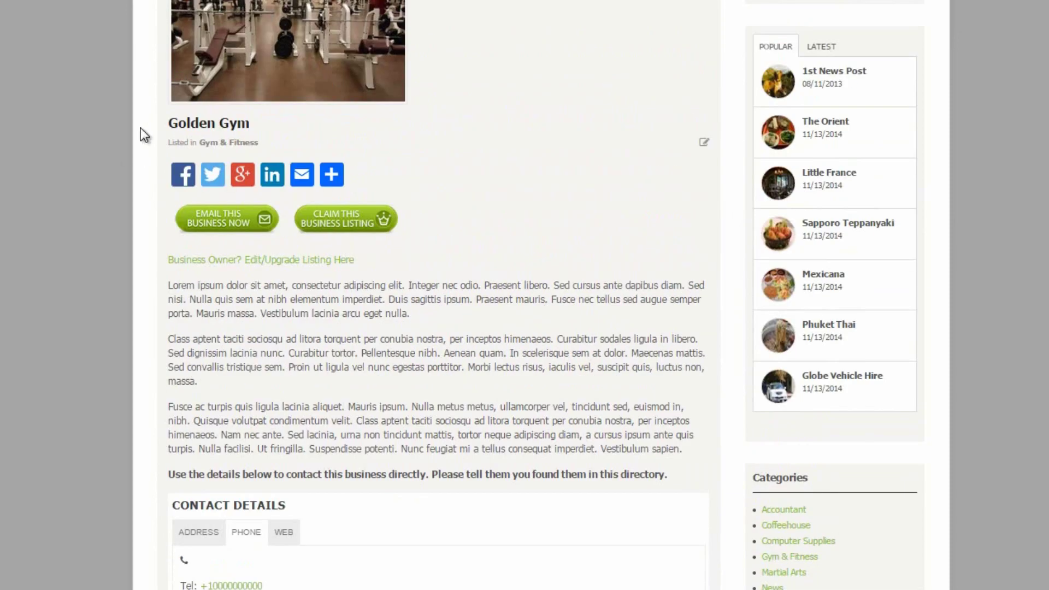
scroll(26, 132, down, 3)
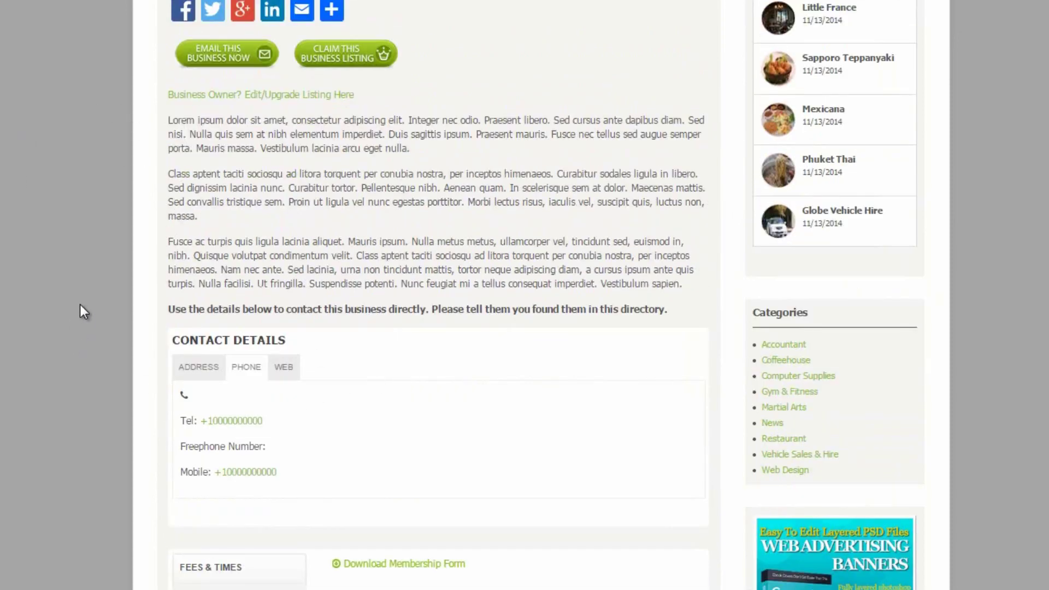
scroll(83, 311, down, 2)
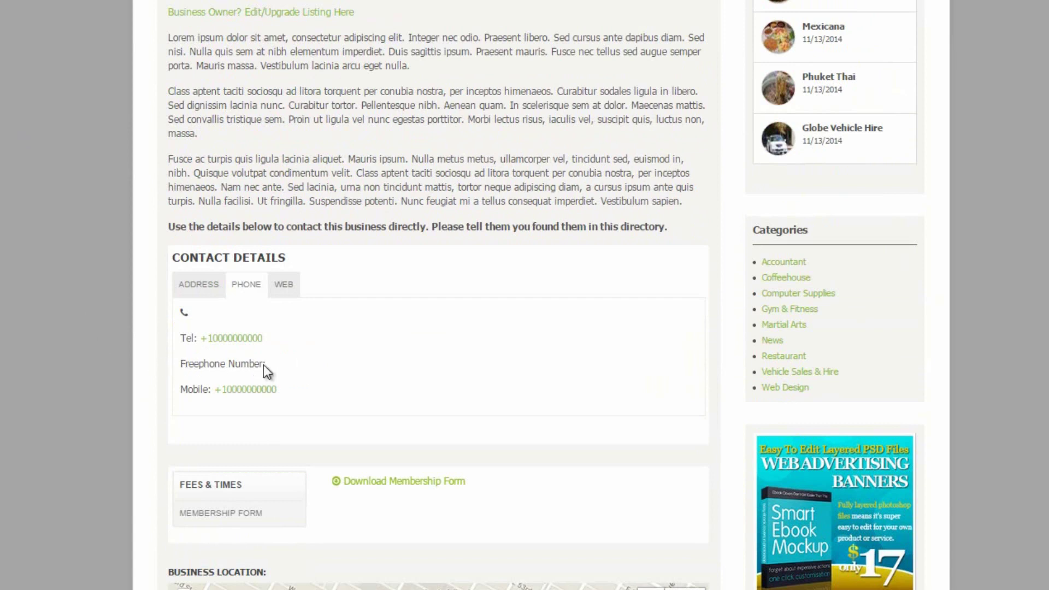
drag(278, 365, 173, 364)
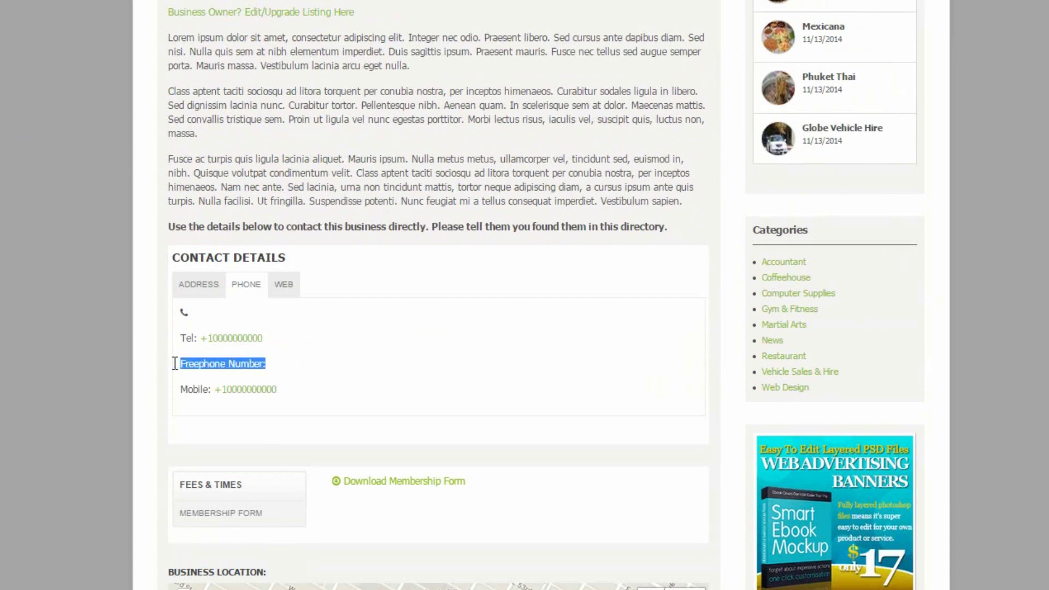
click(367, 366)
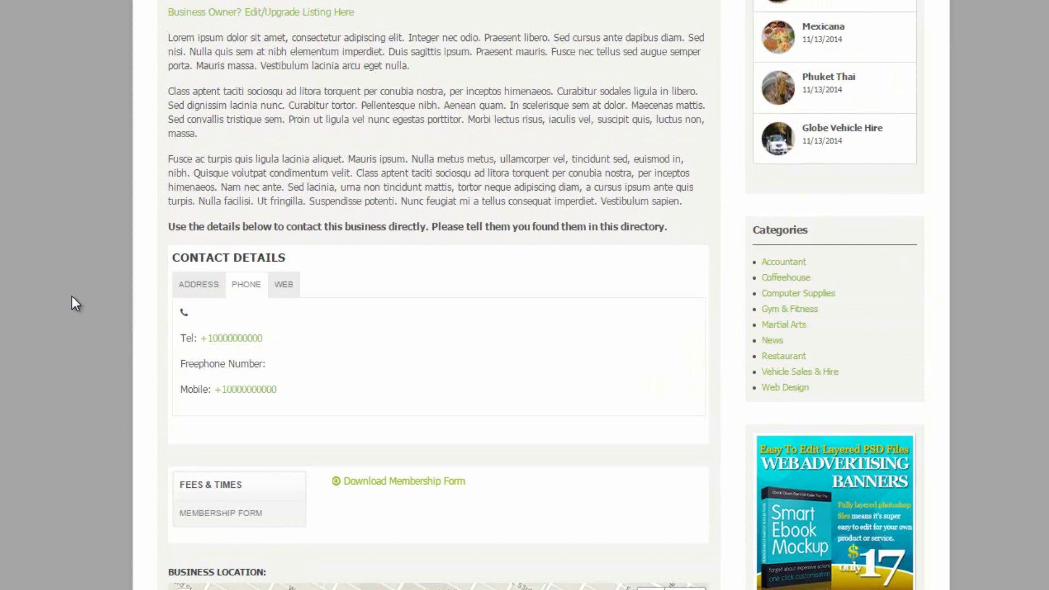
key(F5)
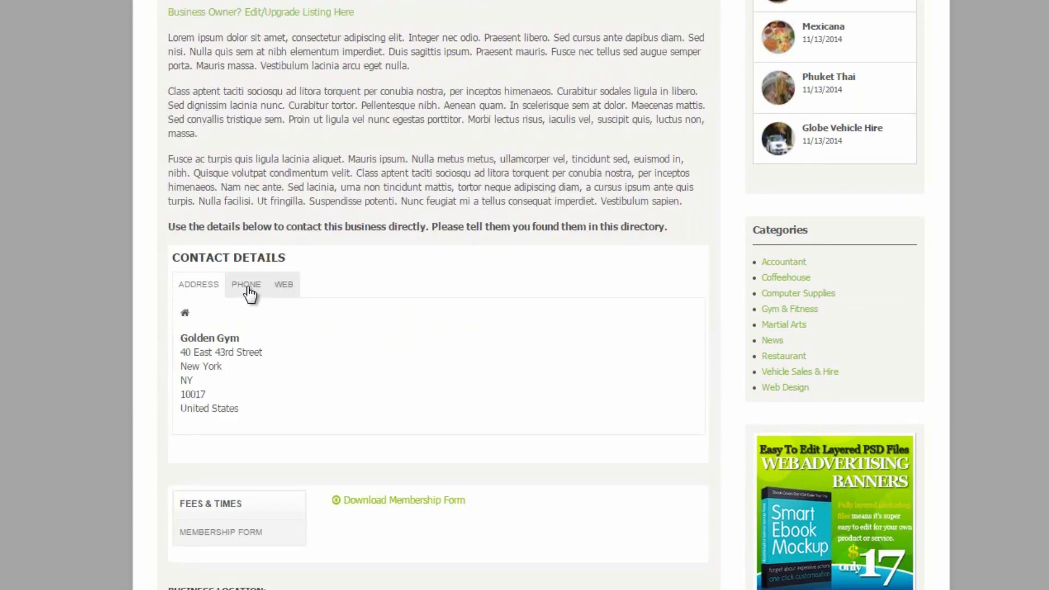
click(247, 288)
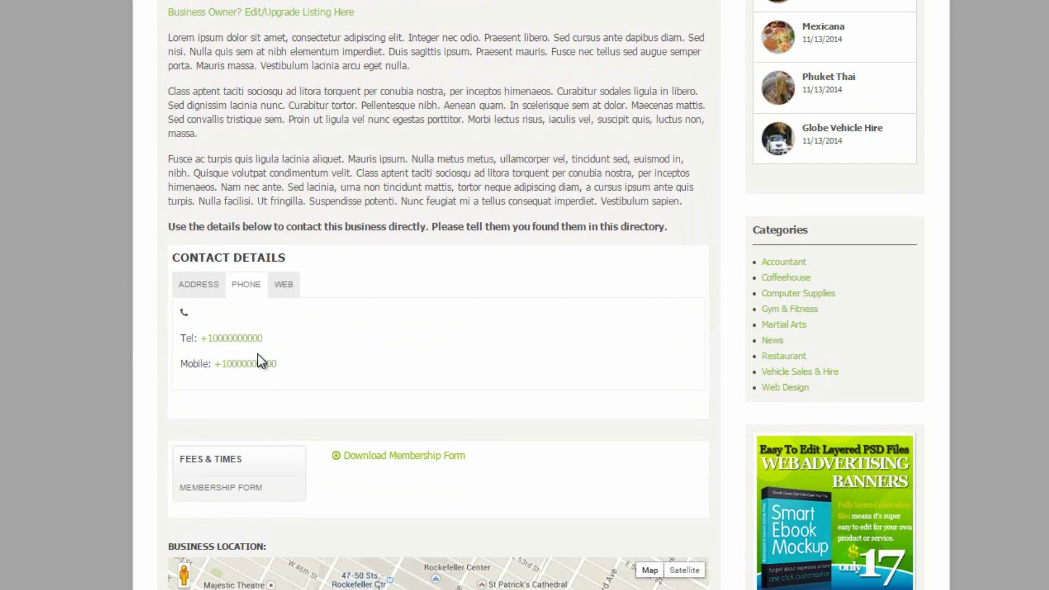
- Open the Arte Venezia listing and check the Freephone Number line in its Phone tab
scroll(213, 171, up, 8)
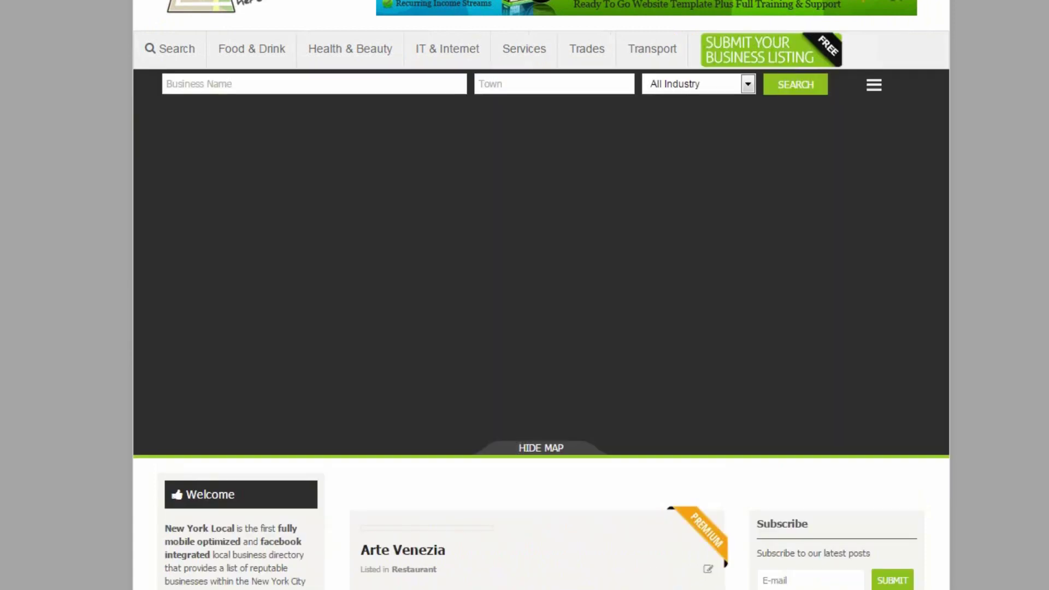
scroll(440, 583, down, 2)
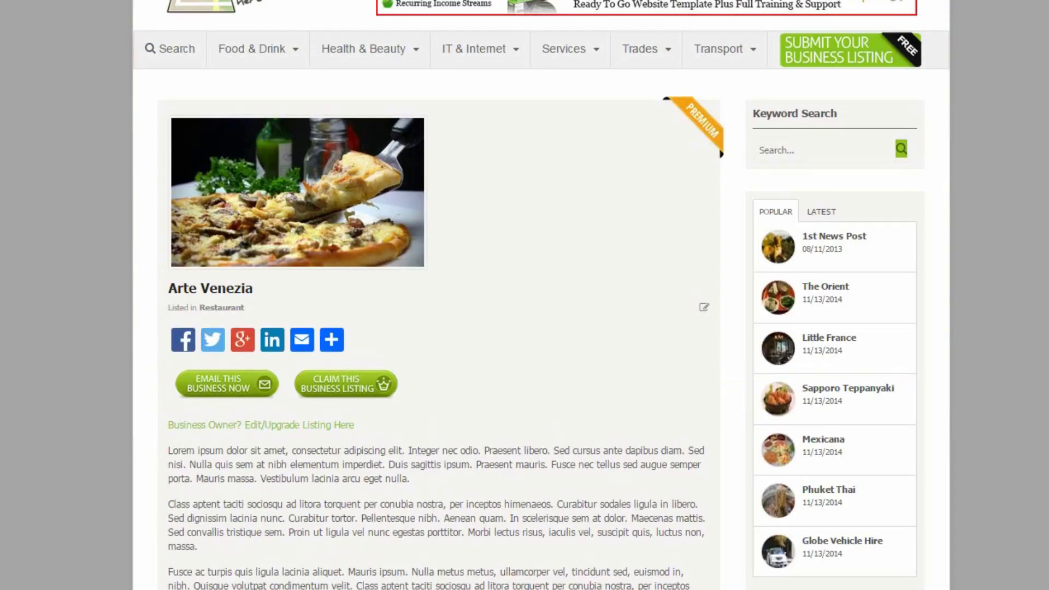
scroll(155, 334, down, 5)
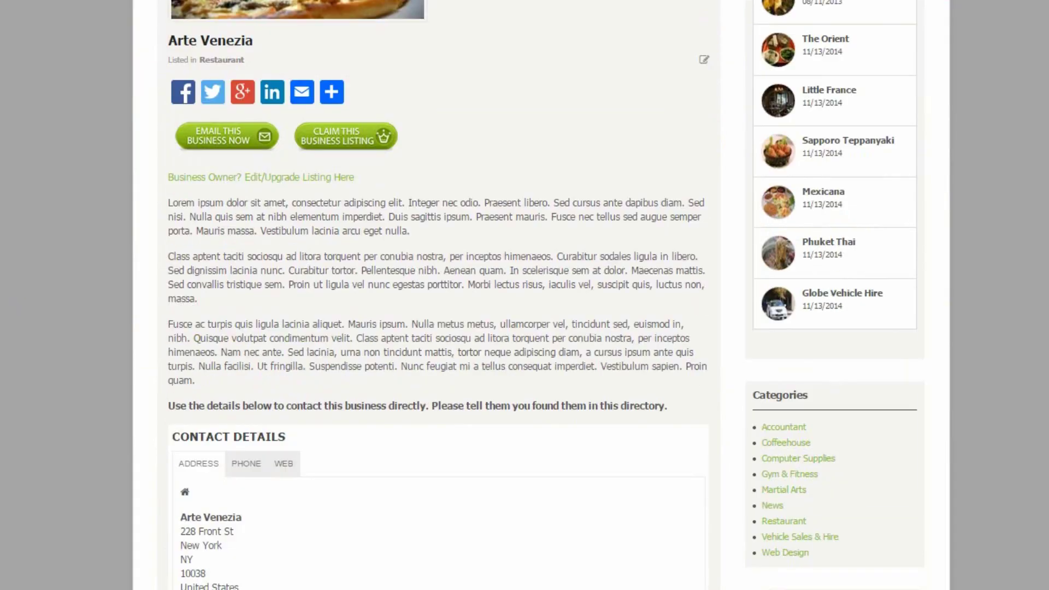
click(247, 386)
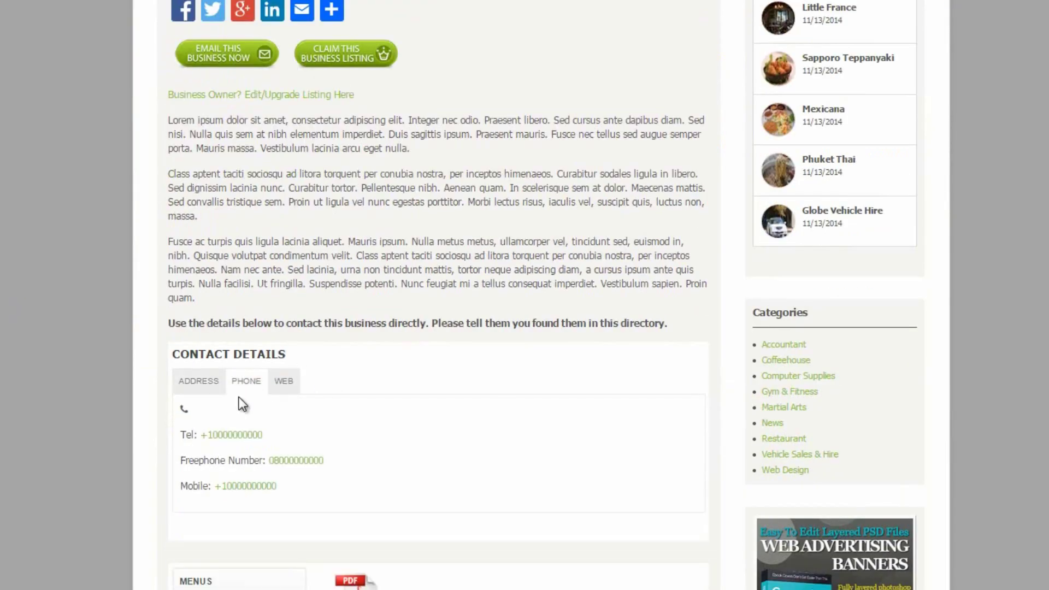
scroll(90, 399, down, 3)
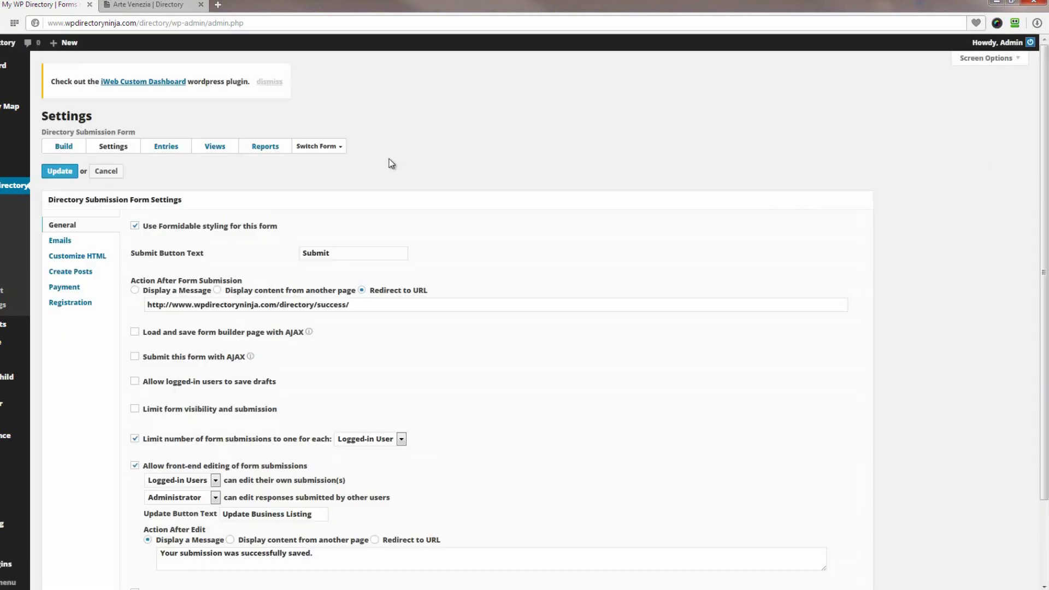
- Return to the Directory Submission Form's Create Posts settings and enlarge the Customize Content box to view the conditional Freephone Number code
click(73, 271)
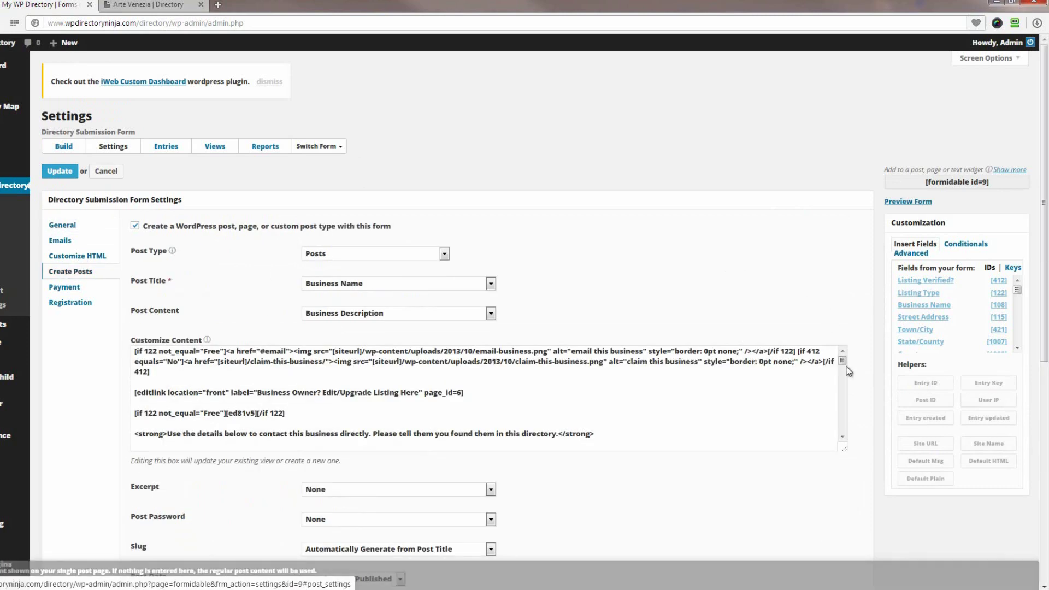
scroll(868, 388, down, 4)
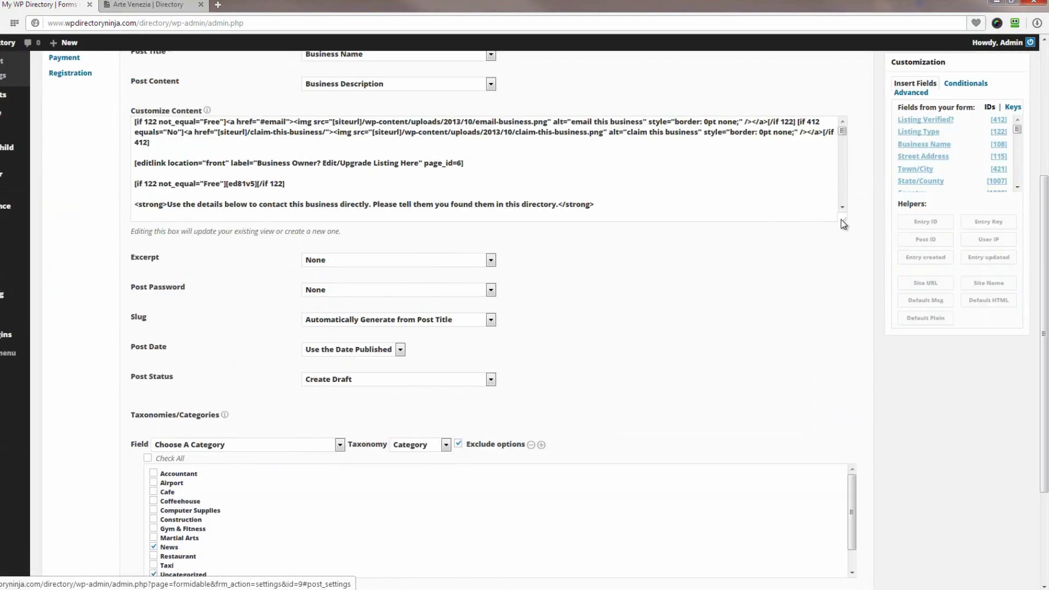
drag(841, 518, 842, 568)
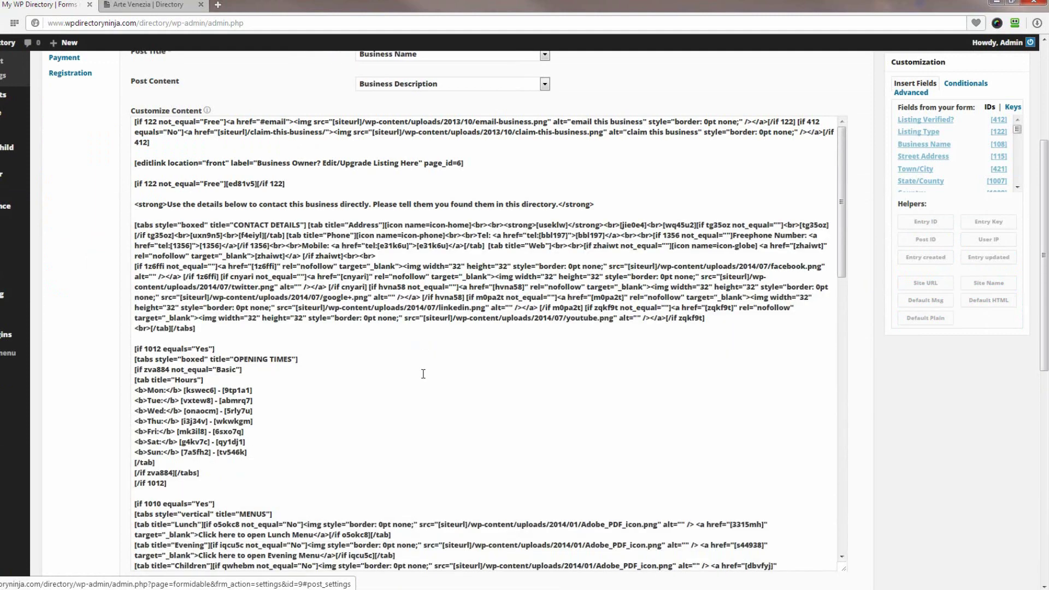
- Switch back to the Arte Venezia listing and look over its page from the contact details up to the header
click(164, 5)
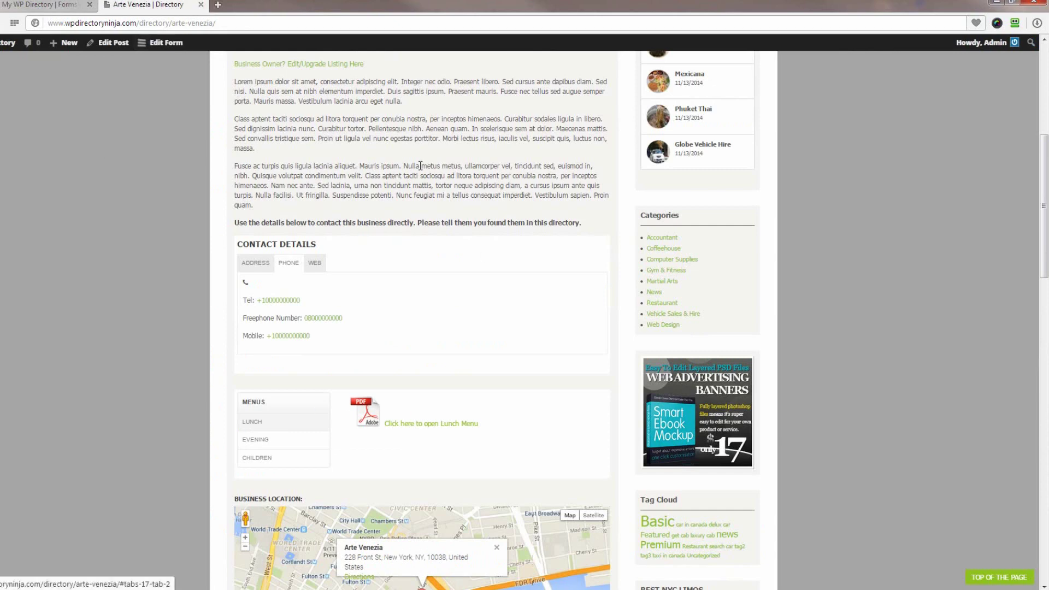
scroll(535, 220, up, 3)
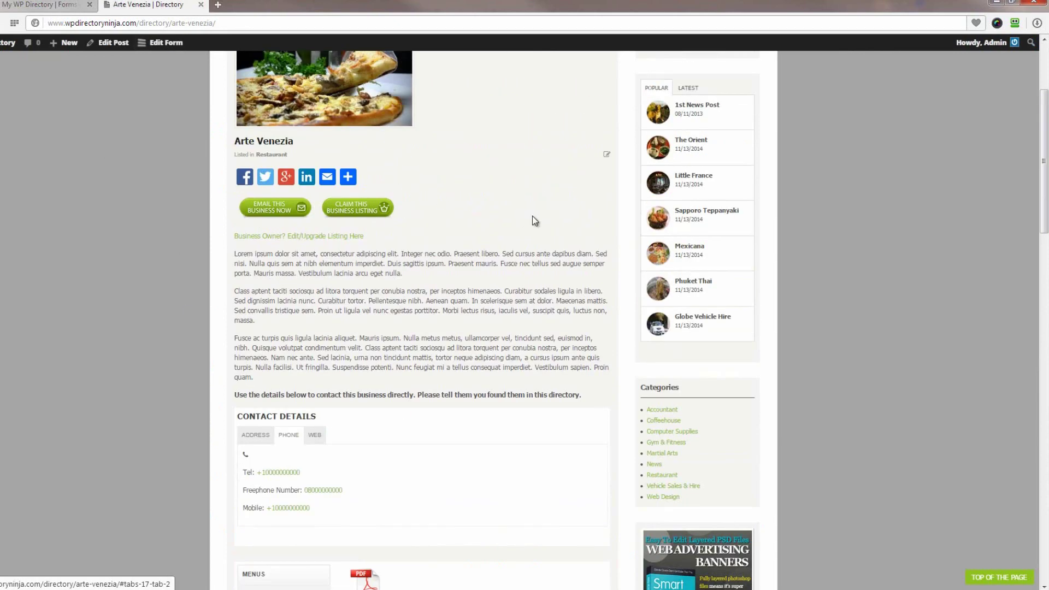
scroll(437, 348, up, 3)
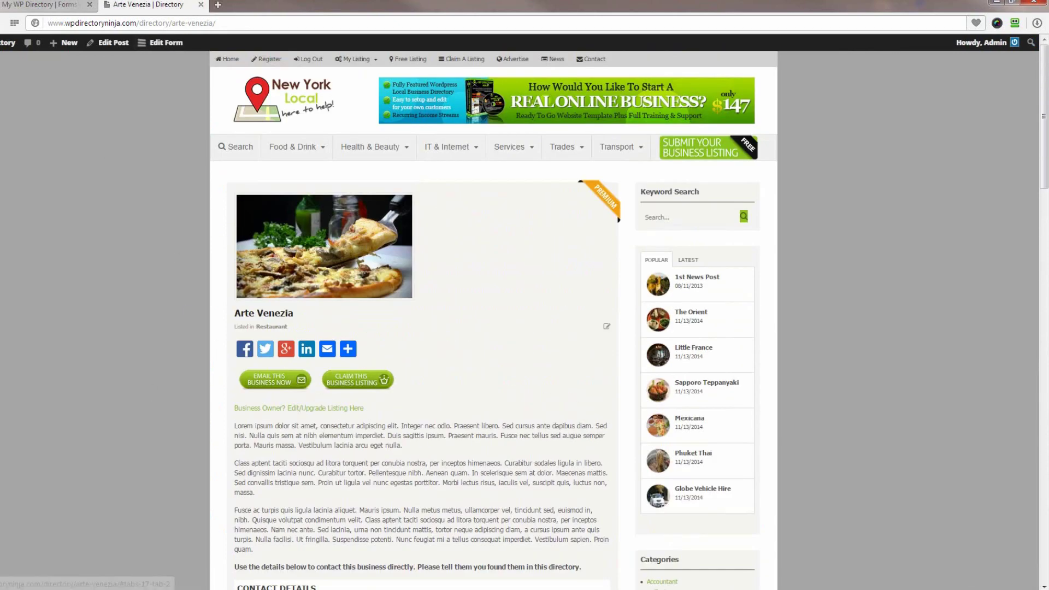